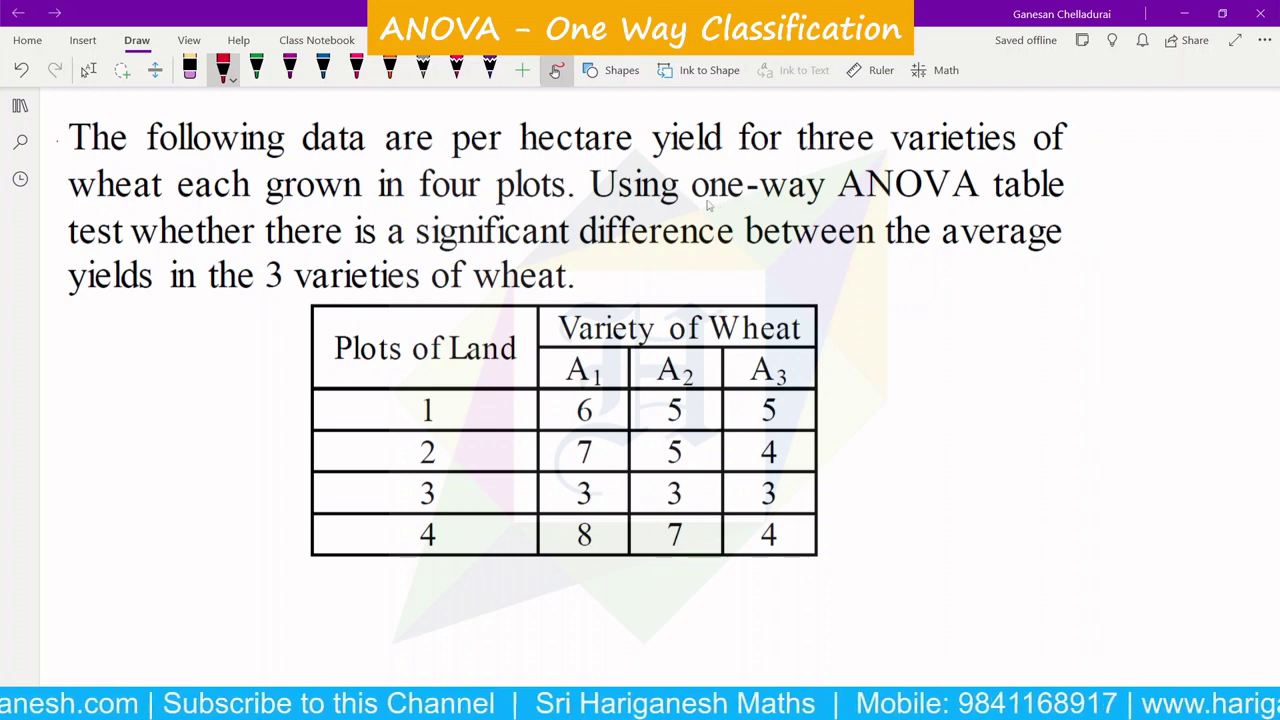
Step: In red ink, underline and box 'one-way', underline 'yields in the 3 varieties', and circle 'of wheat.'
left_click_drag(703, 205, 855, 204)
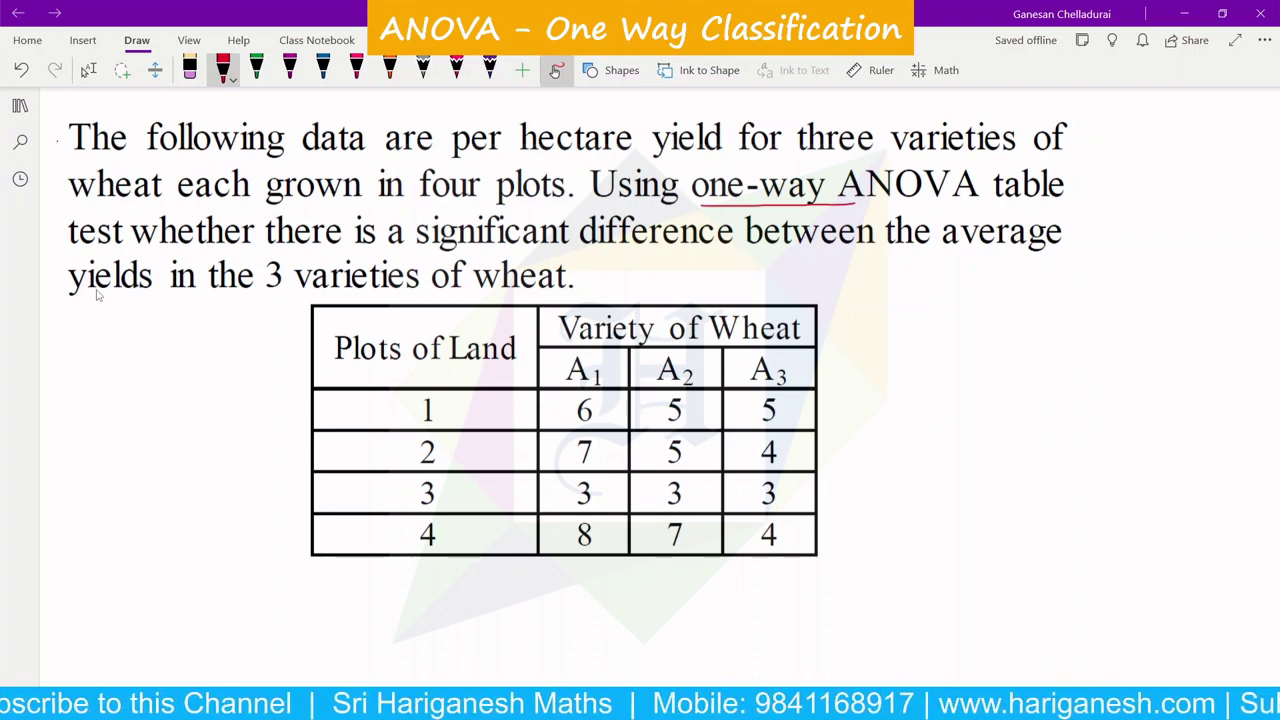
left_click_drag(72, 296, 445, 286)
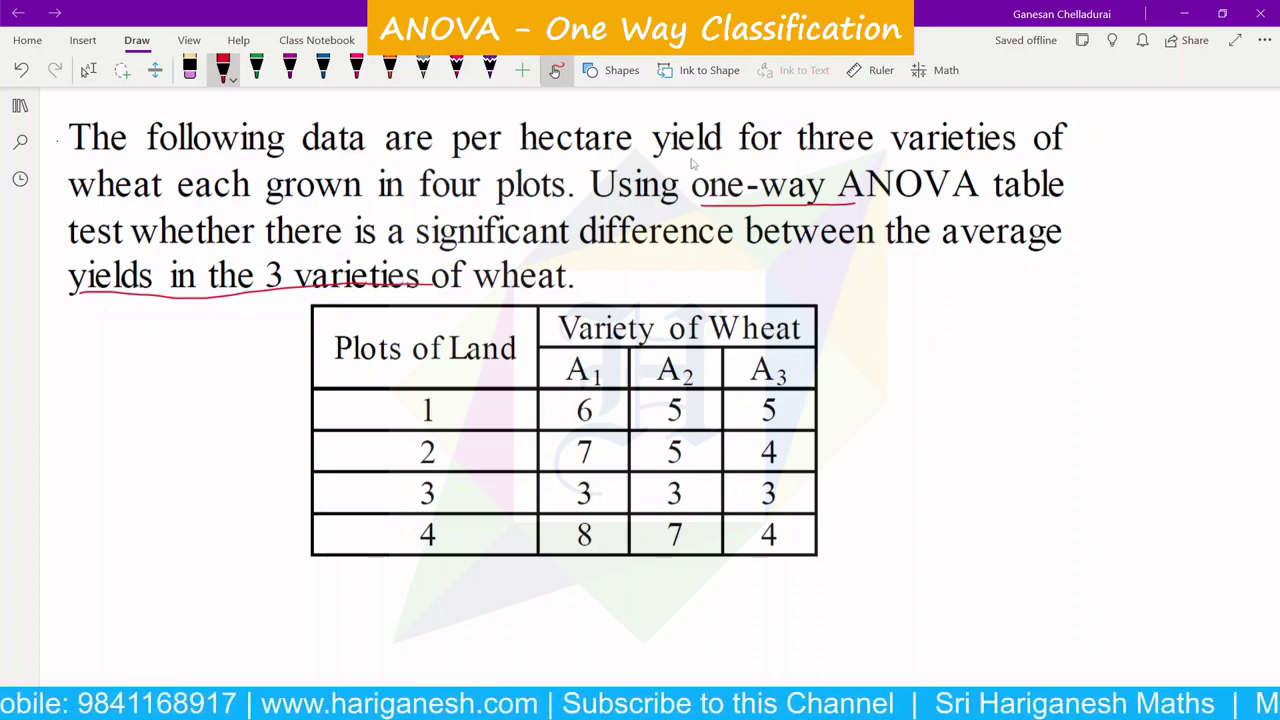
mouse_move(693, 163)
left_mouse_down()
mouse_move(685, 205)
mouse_move(740, 198)
left_mouse_up()
left_click_drag(826, 175, 835, 200)
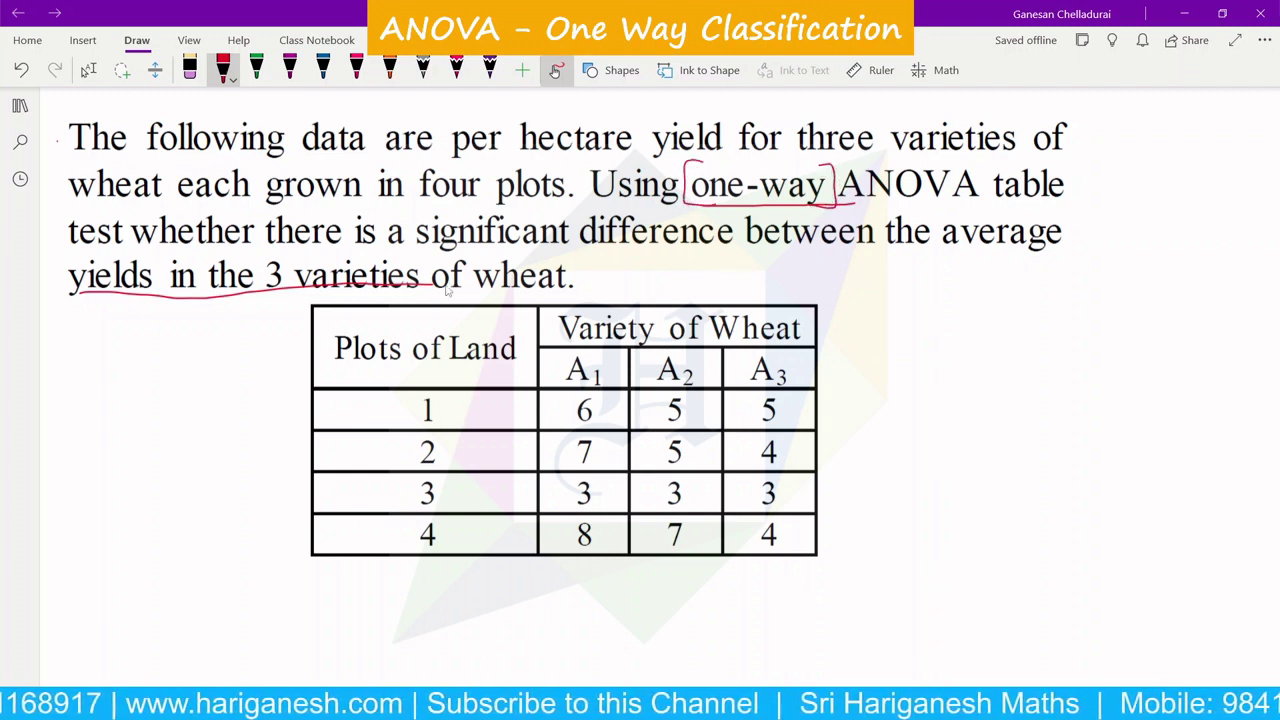
mouse_move(446, 291)
left_mouse_down()
mouse_move(566, 300)
mouse_move(510, 256)
mouse_move(430, 270)
mouse_move(450, 290)
left_mouse_up()
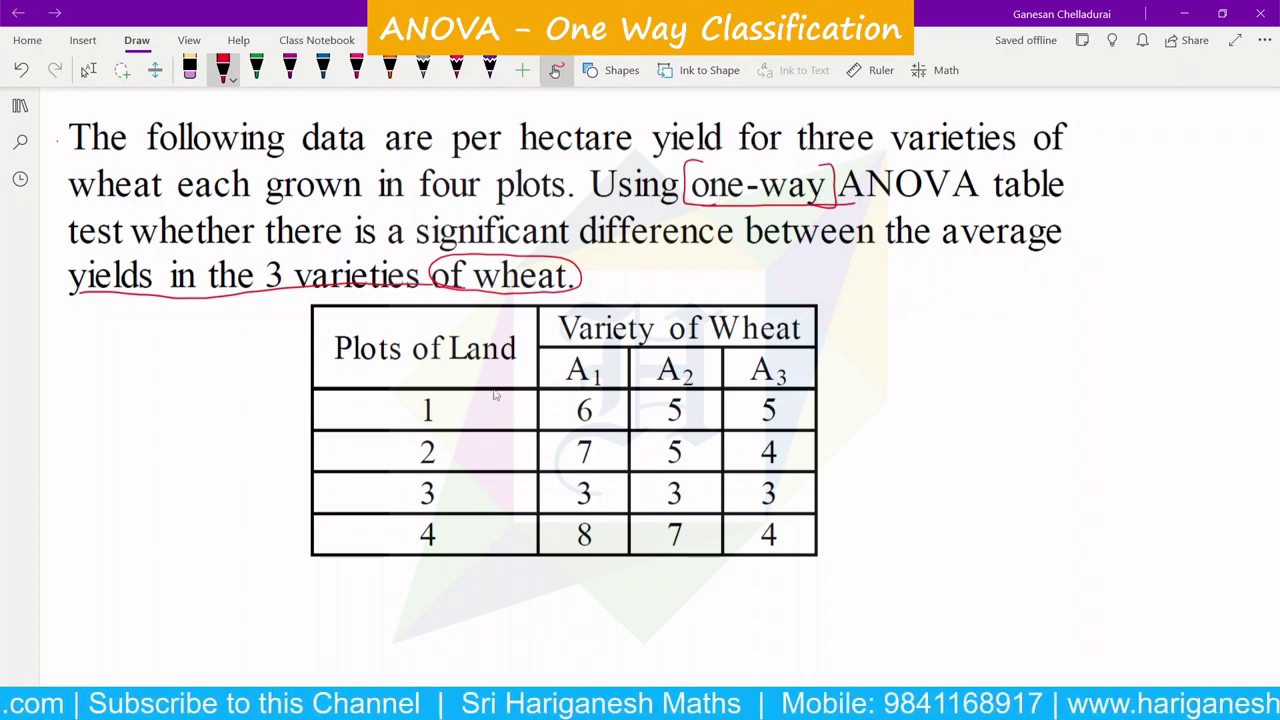
Step: Write an underlined red 'Sol:-' heading below the data table
scroll(505, 365, "down", 5)
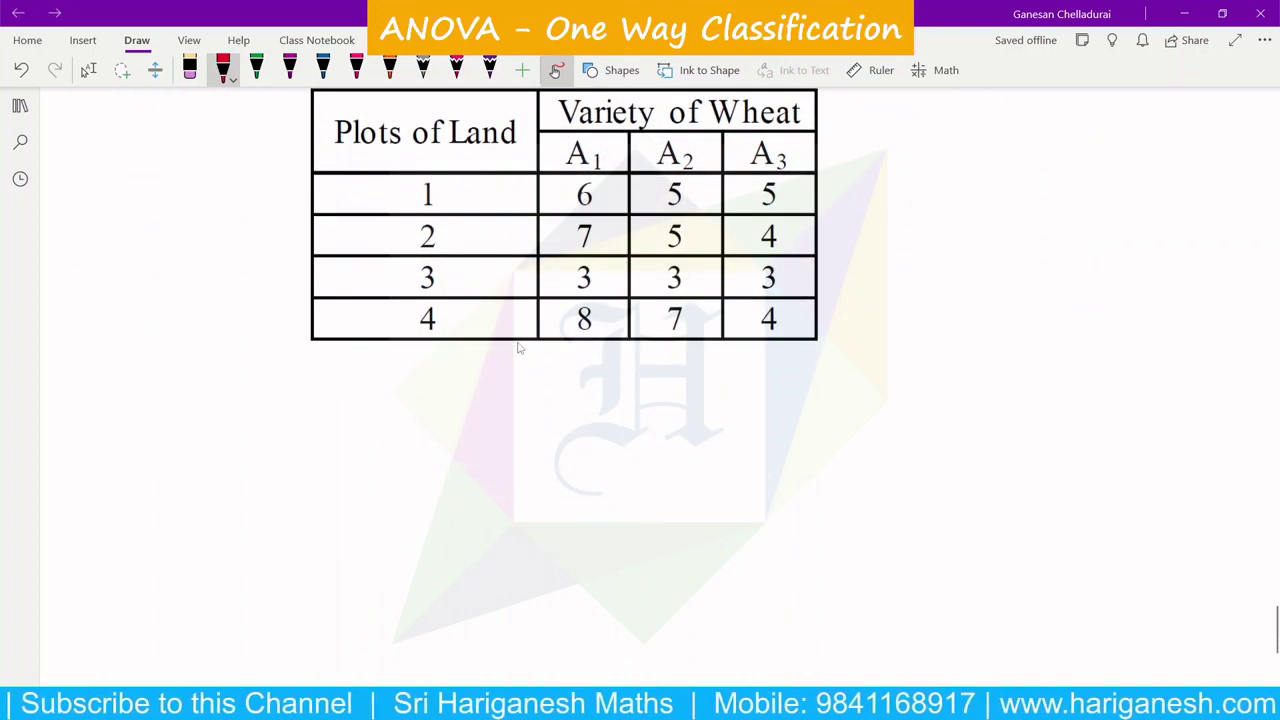
mouse_move(100, 396)
left_mouse_down()
mouse_move(108, 414)
mouse_move(160, 409)
left_mouse_up()
mouse_move(82, 431)
left_mouse_down()
mouse_move(146, 428)
mouse_move(168, 474)
mouse_move(180, 460)
left_mouse_up()
Step: Write the 'H₀:' and 'H₁:' hypothesis labels beneath the heading in dark blue ink
left_click(323, 68)
mouse_move(180, 450)
left_mouse_down()
mouse_move(179, 474)
mouse_move(189, 467)
mouse_move(168, 530)
mouse_move(180, 516)
left_mouse_up()
left_click(203, 457)
left_click(204, 468)
left_click_drag(180, 505, 179, 530)
left_click_drag(187, 520, 189, 533)
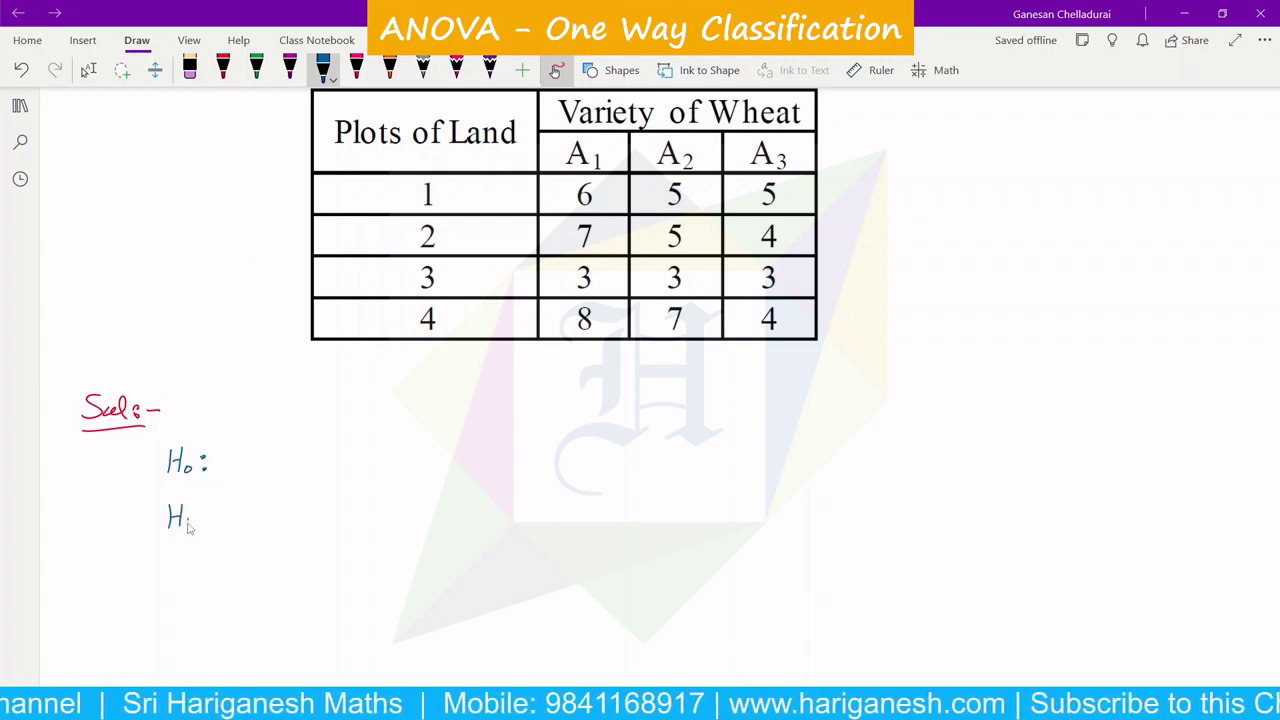
left_click(209, 514)
left_click(210, 525)
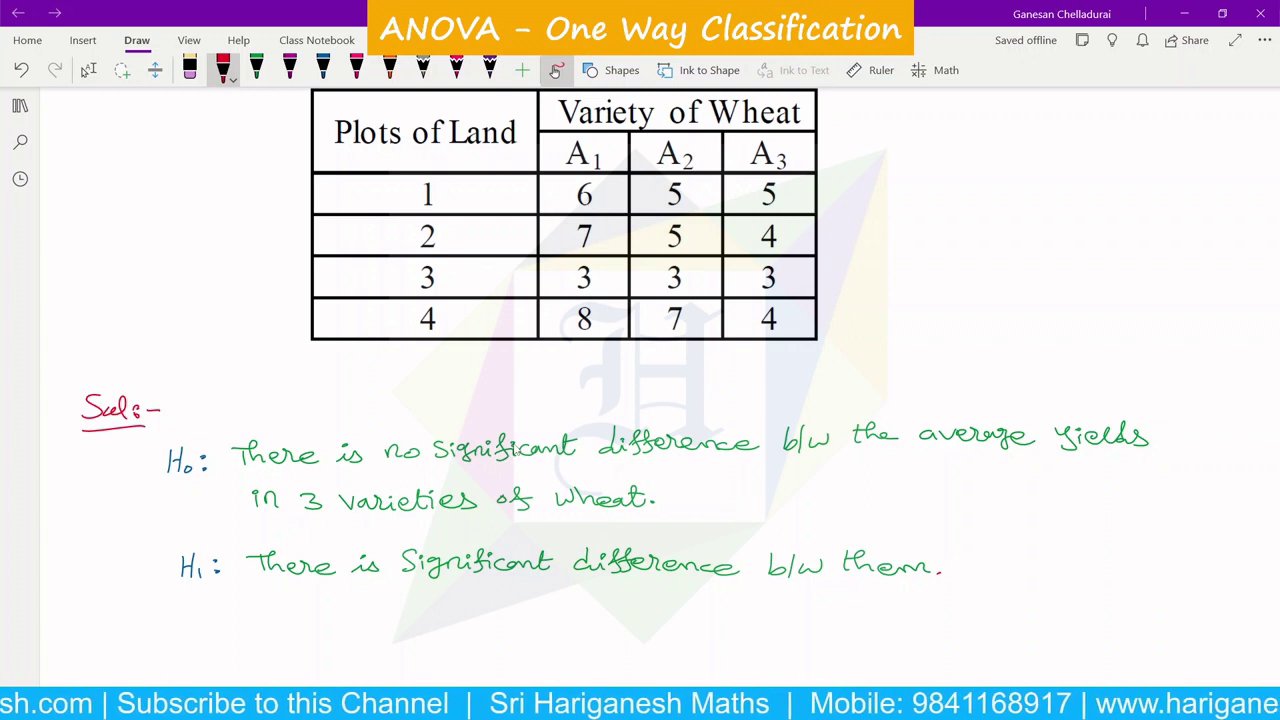
Step: Fill the X₁² column with 36, 49, 9 and 64
scroll(514, 450, "down", 4)
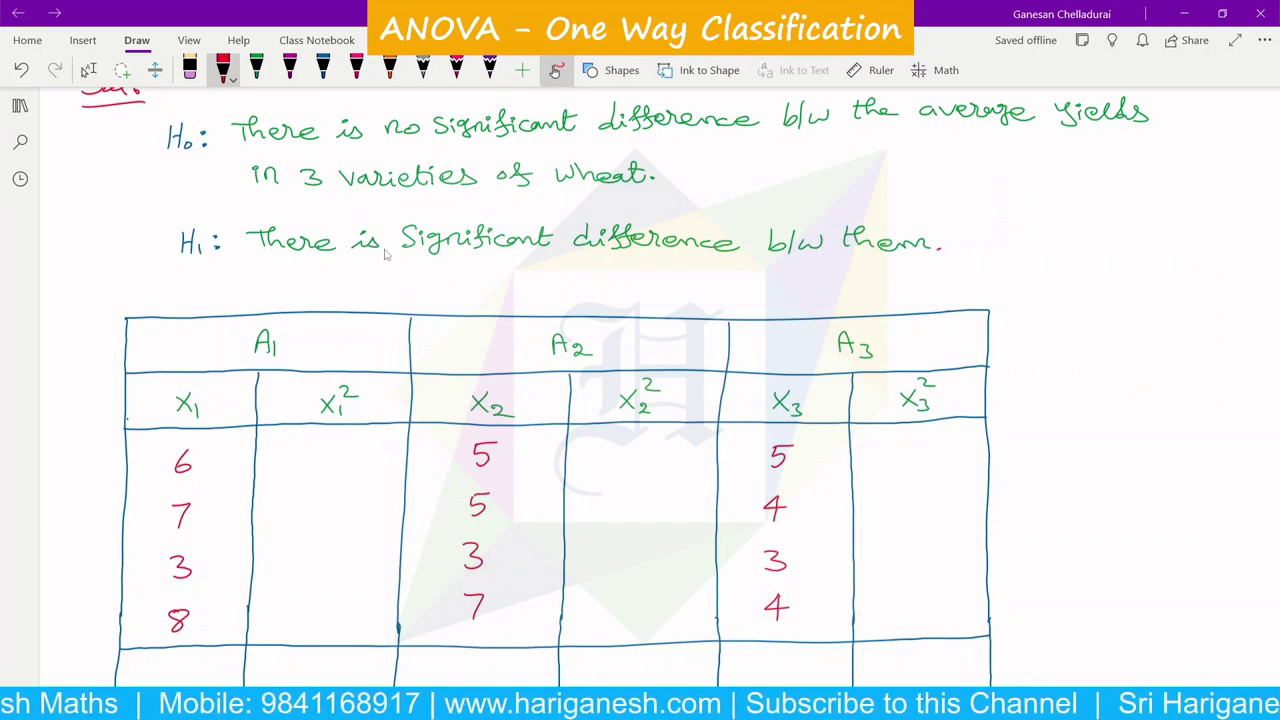
scroll(384, 254, "up", 4)
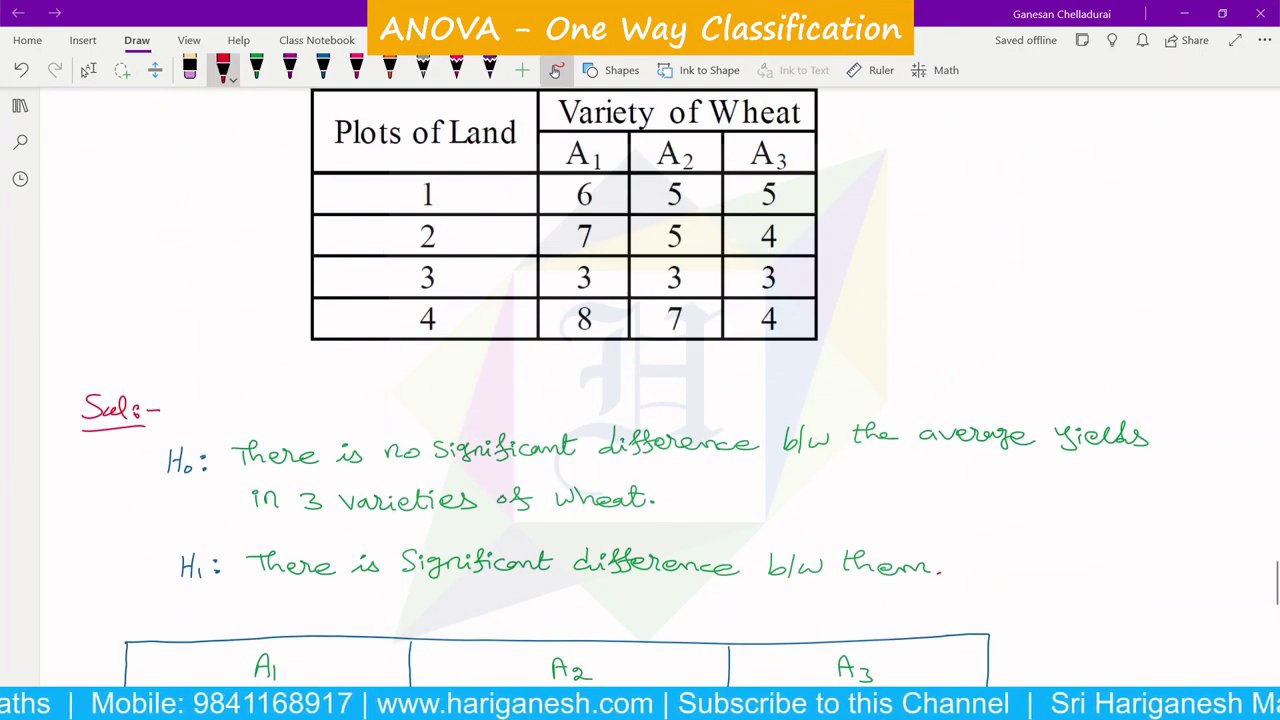
scroll(744, 308, "down", 5)
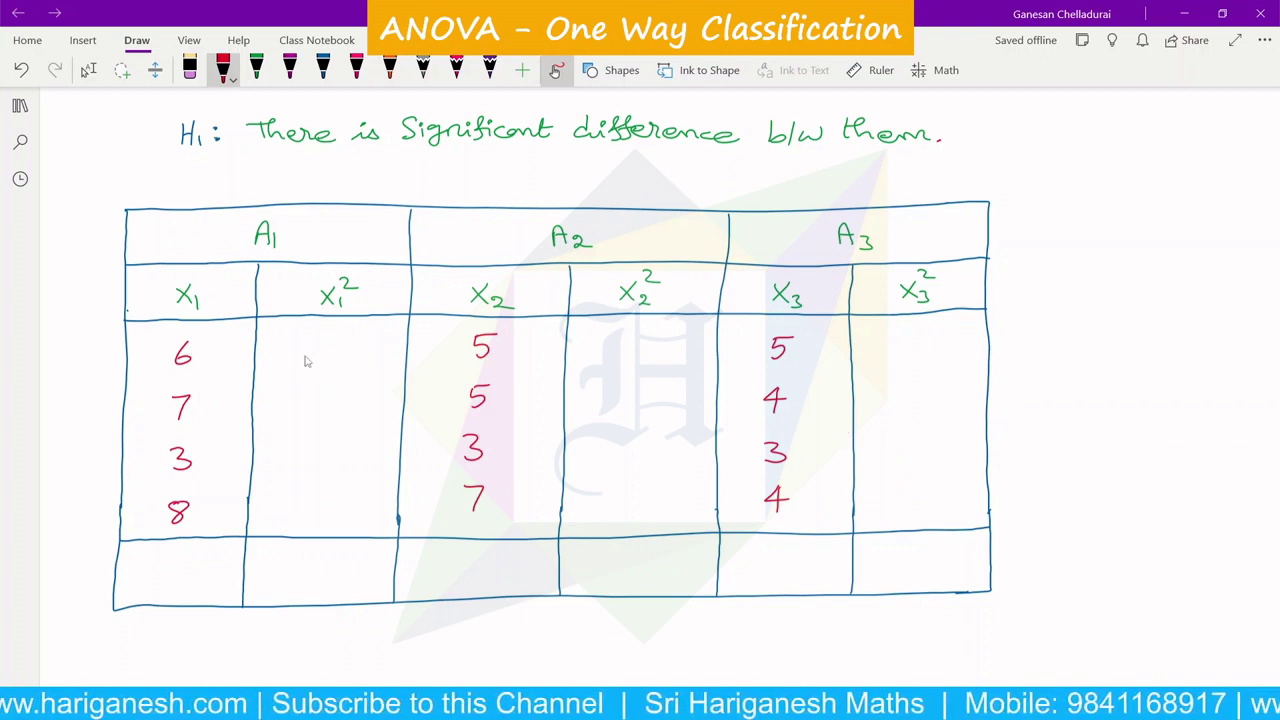
mouse_move(306, 349)
left_mouse_down()
mouse_move(306, 368)
mouse_move(331, 370)
mouse_move(304, 410)
mouse_move(342, 423)
mouse_move(300, 520)
mouse_move(306, 505)
left_mouse_up()
left_click_drag(328, 490, 328, 516)
Step: Fill the X₂² column with 25, 25, 9 and 49
left_click_drag(608, 346, 630, 360)
mouse_move(640, 343)
left_mouse_down()
mouse_move(634, 364)
mouse_move(660, 340)
left_mouse_up()
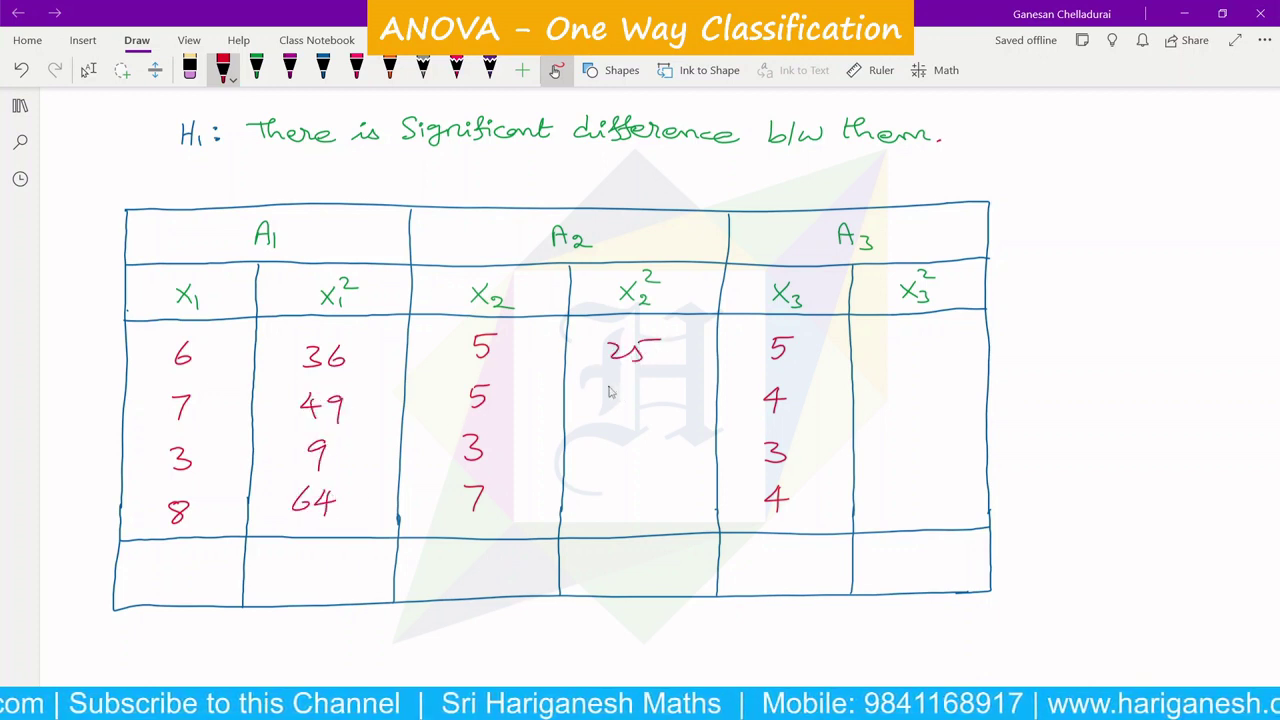
left_click_drag(608, 388, 630, 404)
mouse_move(640, 388)
left_mouse_down()
mouse_move(634, 406)
mouse_move(662, 385)
left_mouse_up()
left_click_drag(638, 438, 630, 514)
left_click_drag(662, 492, 656, 518)
Step: Fill the X₃² column with 25, 16, 9 and 16
left_click_drag(893, 344, 912, 364)
left_click_drag(921, 342, 940, 341)
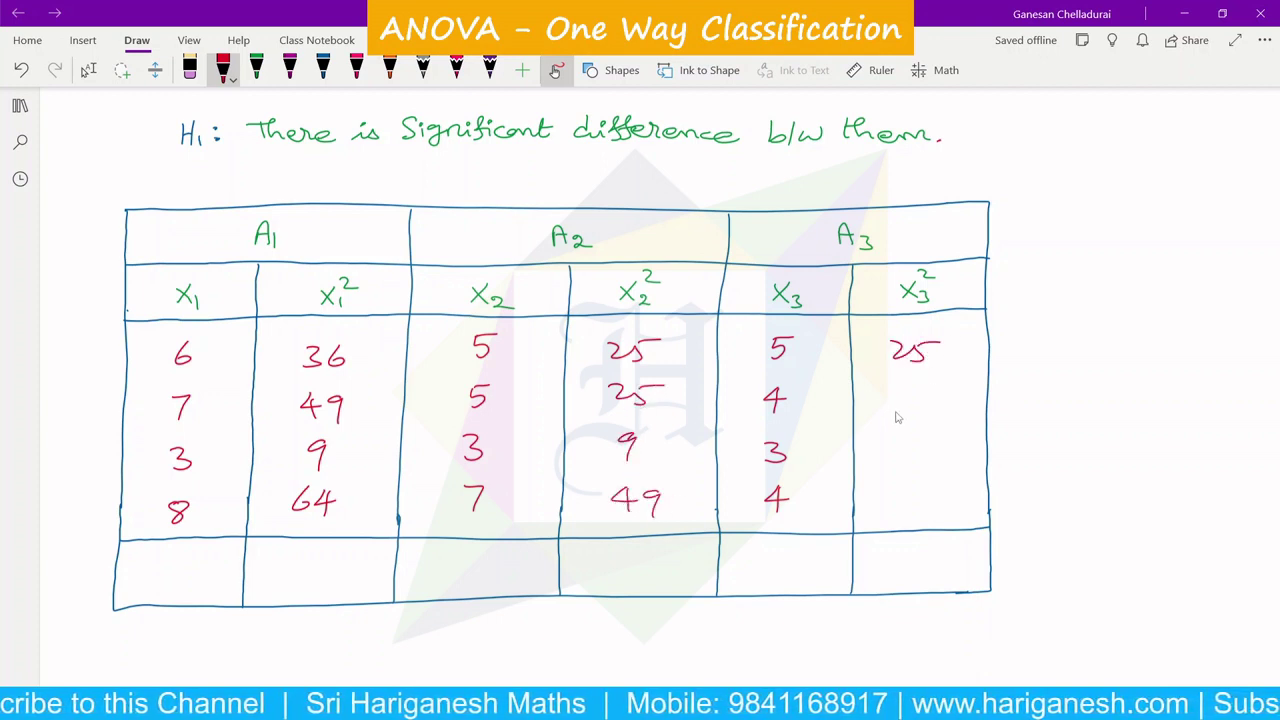
left_click_drag(898, 396, 898, 417)
mouse_move(924, 394)
left_mouse_down()
mouse_move(905, 514)
mouse_move(914, 506)
left_mouse_up()
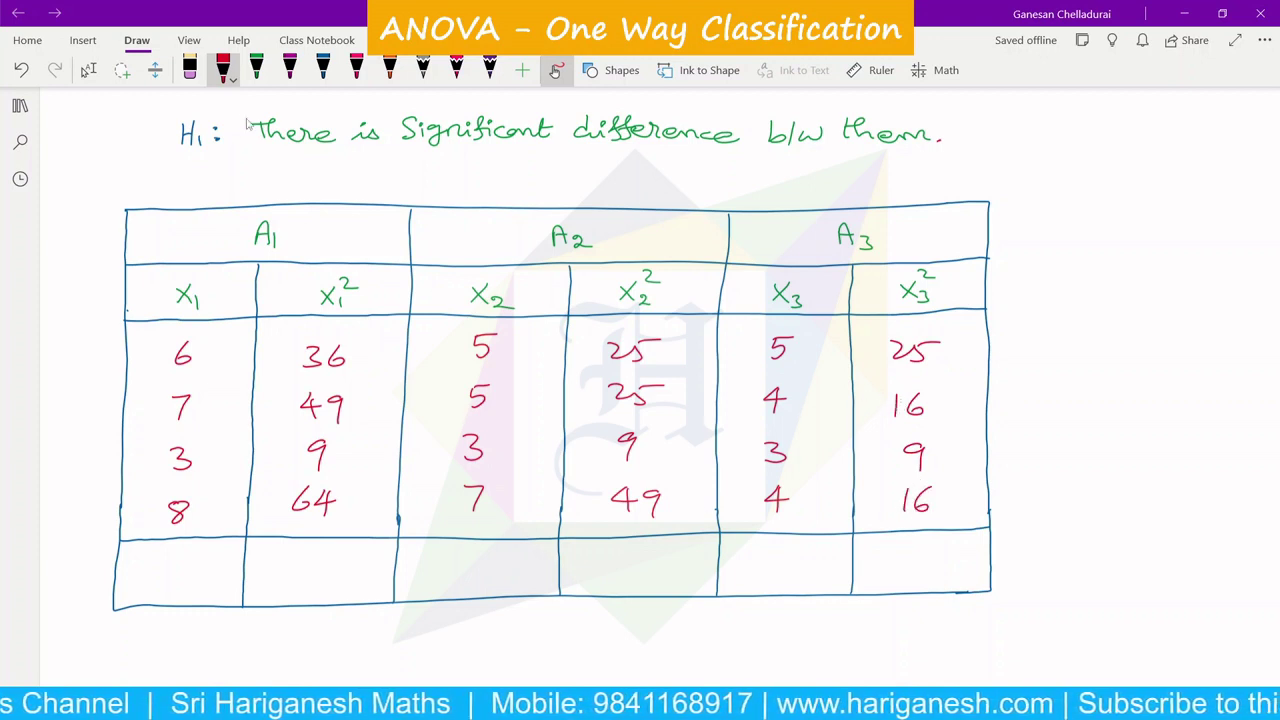
Step: Write the green column totals 24, 158, 20, 108, 16 and 66 in the bottom row
left_click(256, 68)
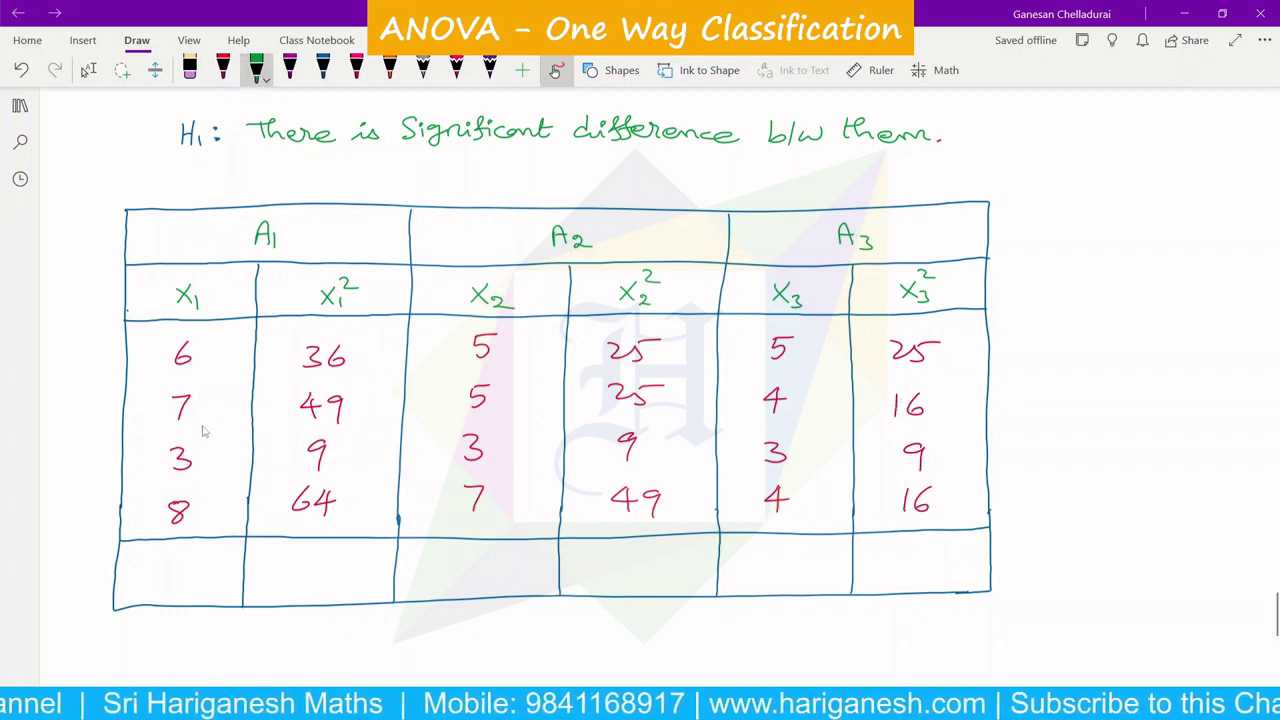
mouse_move(156, 568)
left_mouse_down()
mouse_move(178, 590)
mouse_move(200, 582)
mouse_move(190, 594)
left_mouse_up()
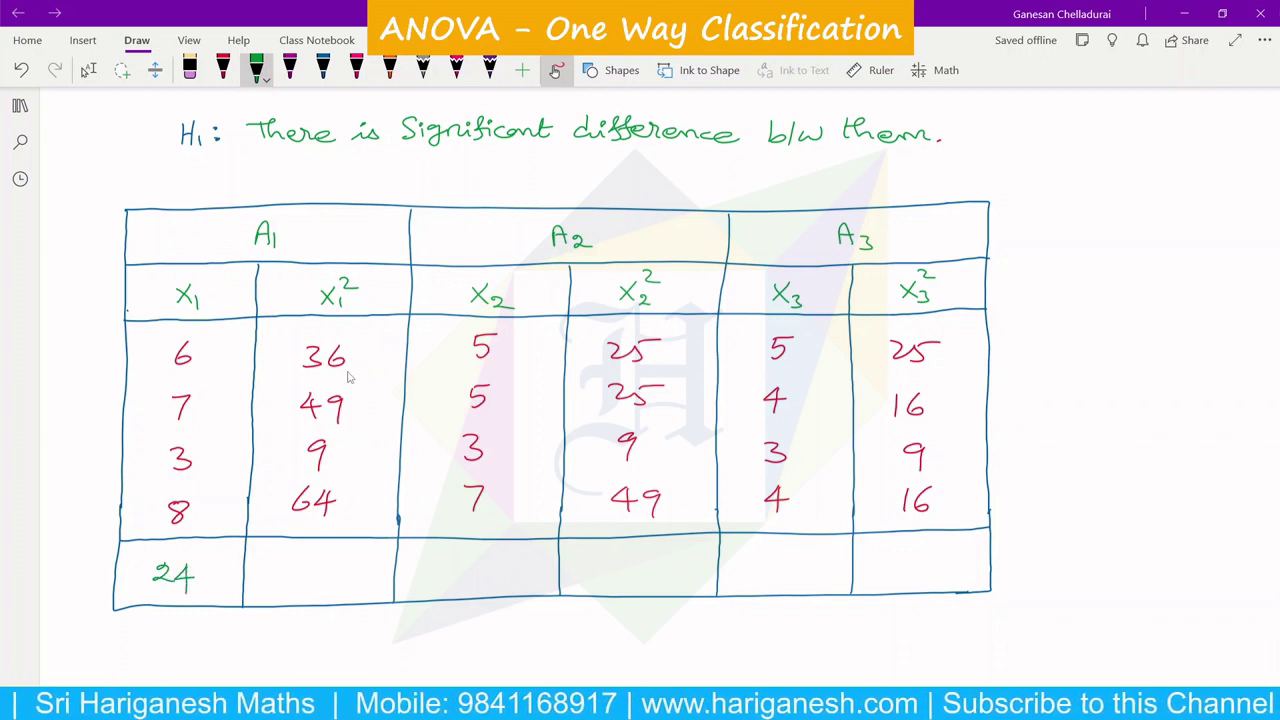
left_click_drag(292, 561, 302, 582)
left_click_drag(304, 560, 338, 556)
left_click_drag(448, 565, 468, 590)
mouse_move(482, 563)
left_mouse_down()
mouse_move(476, 588)
mouse_move(492, 562)
left_mouse_up()
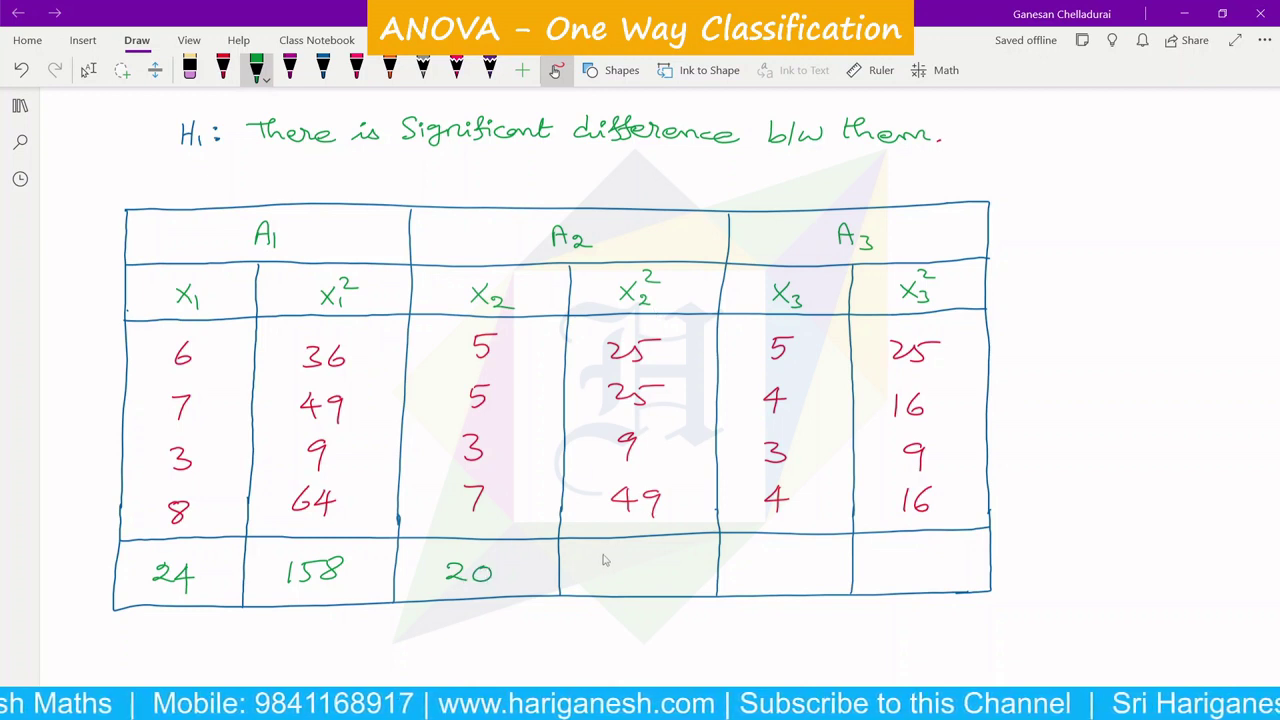
left_click_drag(609, 557, 610, 578)
mouse_move(628, 562)
left_mouse_down()
mouse_move(624, 576)
mouse_move(627, 562)
left_mouse_up()
left_click_drag(652, 562, 640, 568)
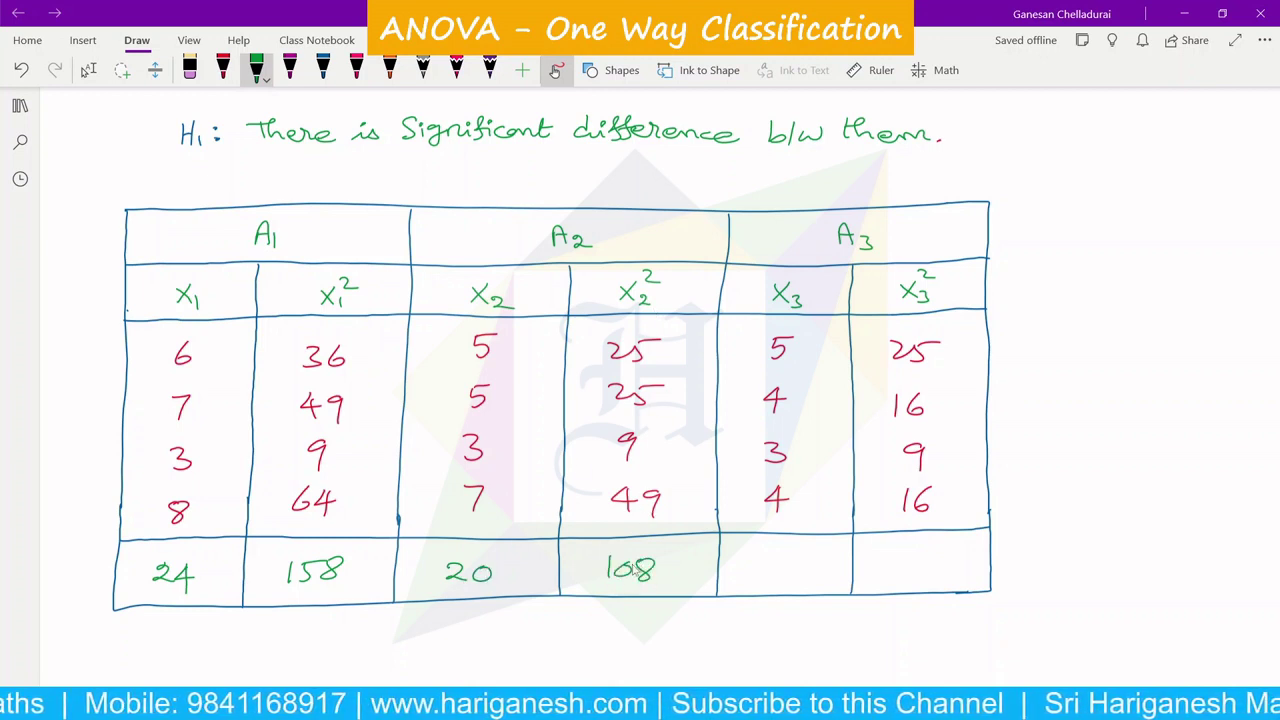
left_click_drag(777, 556, 776, 578)
left_click_drag(792, 555, 786, 566)
mouse_move(904, 555)
left_mouse_down()
mouse_move(900, 572)
mouse_move(918, 574)
left_mouse_up()
Step: Label the 24 and 158 totals as Σx₁ and Σx₁² in purple
left_click(289, 70)
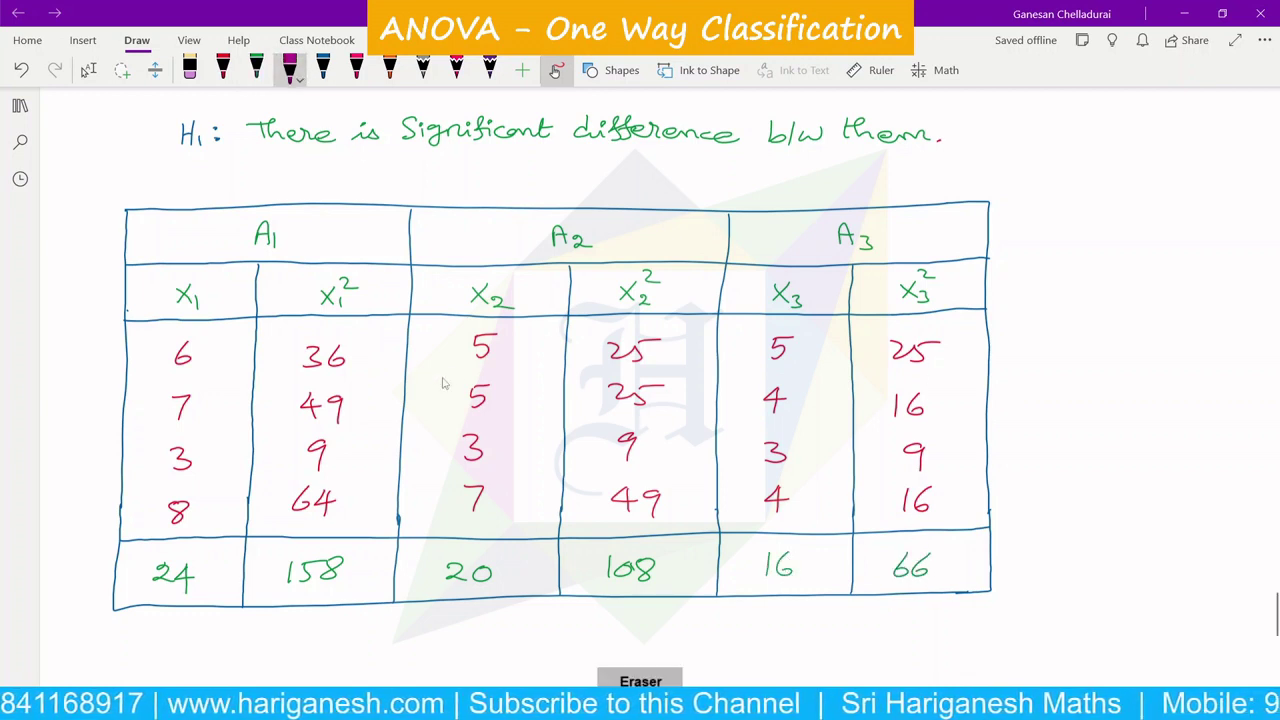
scroll(455, 375, "down", 1)
scroll(455, 375, "down", 2)
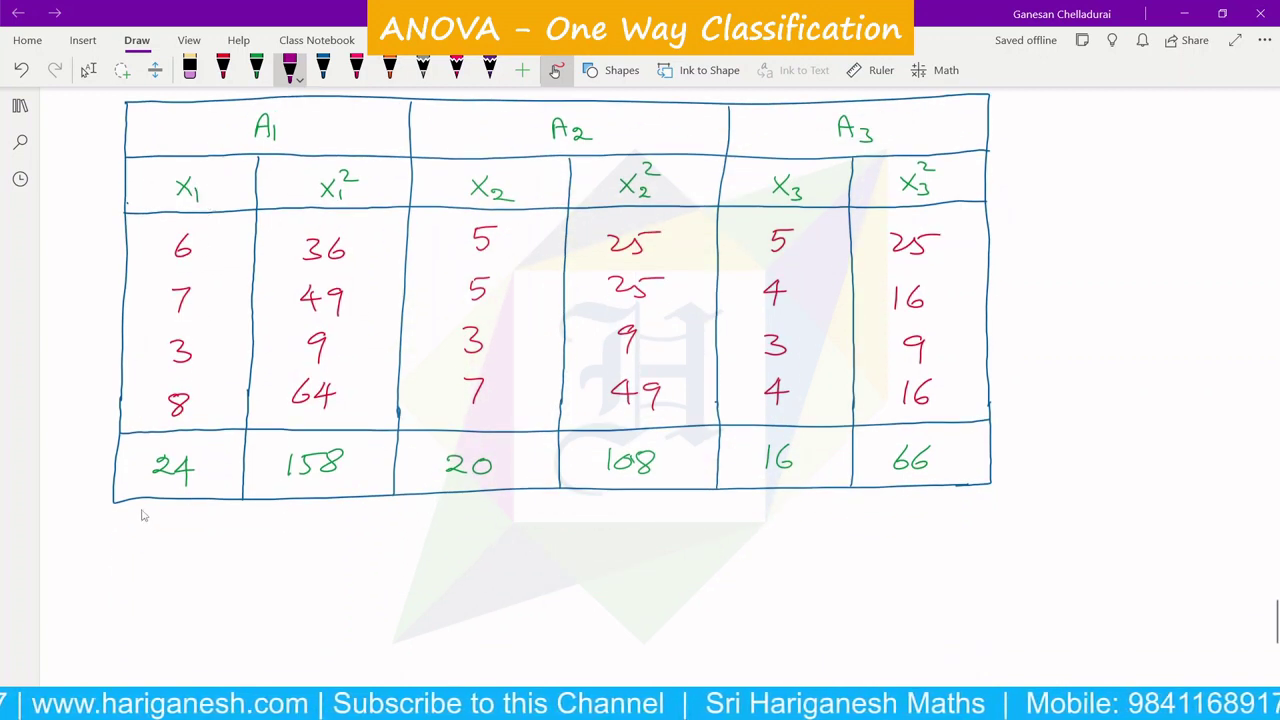
mouse_move(154, 516)
left_mouse_down()
mouse_move(160, 537)
mouse_move(180, 538)
left_mouse_up()
mouse_move(181, 517)
left_mouse_down()
mouse_move(172, 535)
mouse_move(186, 541)
left_mouse_up()
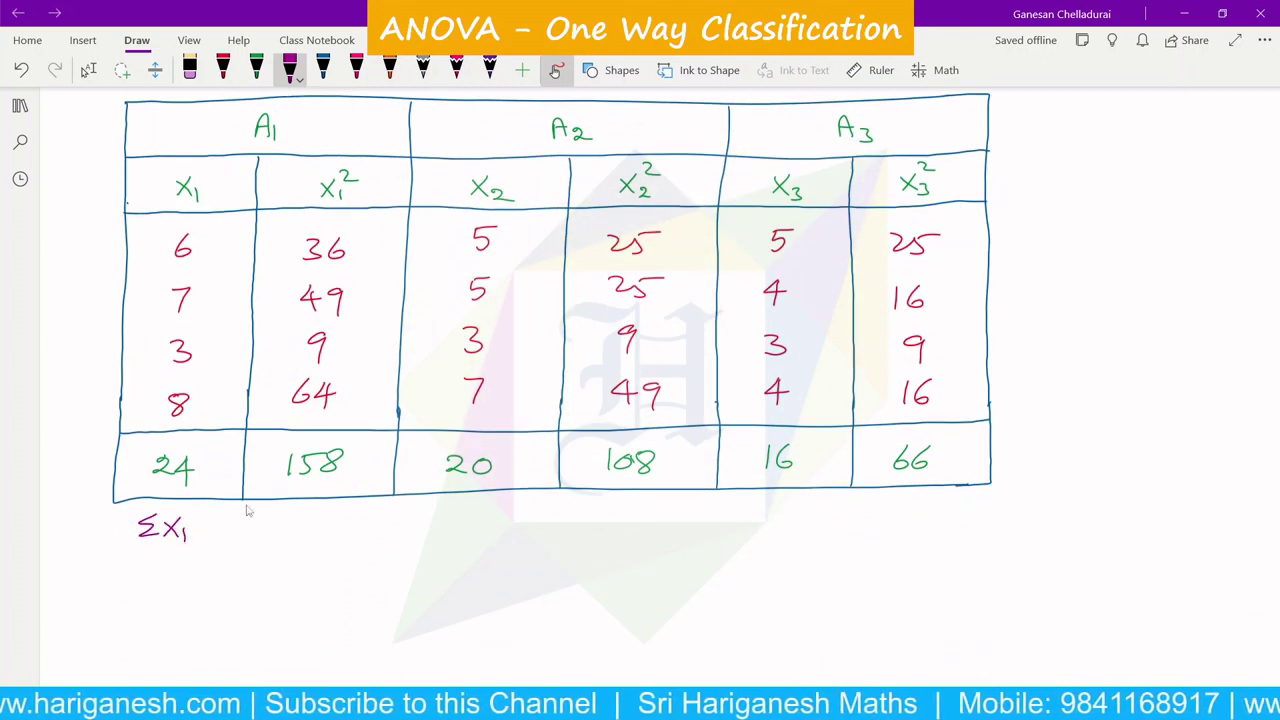
left_click_drag(300, 515, 306, 536)
mouse_move(318, 520)
left_mouse_down()
mouse_move(328, 532)
mouse_move(312, 538)
mouse_move(332, 542)
left_mouse_up()
left_click_drag(333, 514, 348, 527)
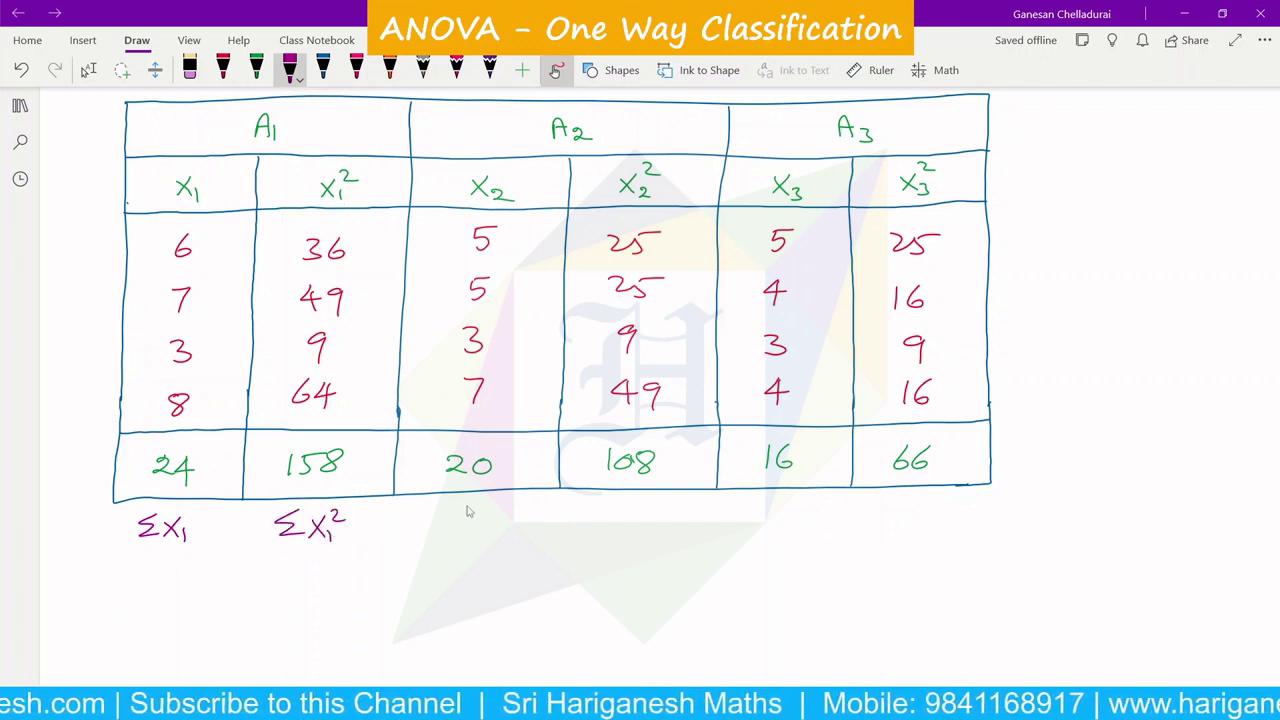
Step: Label the 20, 108, 16 and 66 totals as Σx₂, Σx₂², Σx₃ and Σx₃²
mouse_move(470, 508)
left_mouse_down()
mouse_move(472, 536)
mouse_move(496, 532)
left_mouse_up()
mouse_move(496, 514)
left_mouse_down()
mouse_move(480, 532)
mouse_move(516, 538)
left_mouse_up()
mouse_move(604, 506)
left_mouse_down()
mouse_move(628, 534)
mouse_move(666, 546)
left_mouse_up()
left_click_drag(656, 506, 672, 518)
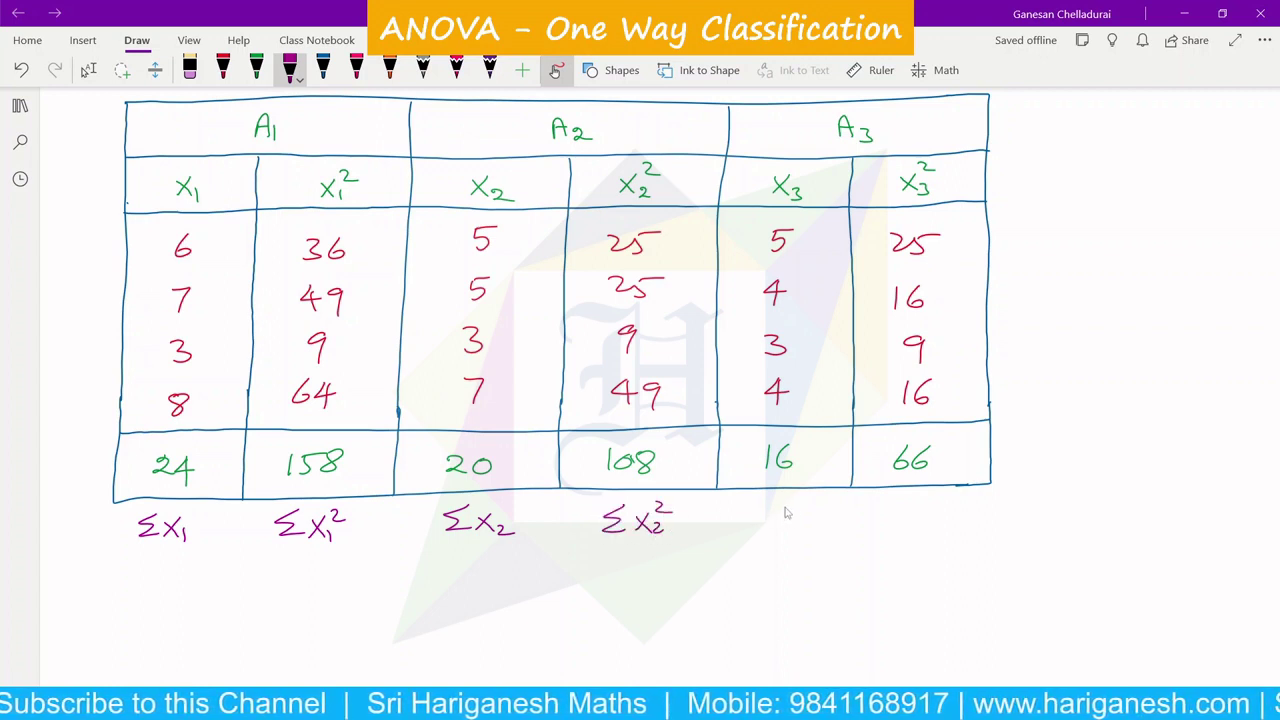
left_click_drag(776, 510, 792, 528)
mouse_move(794, 512)
left_mouse_down()
mouse_move(778, 528)
mouse_move(812, 544)
mouse_move(772, 534)
left_mouse_up()
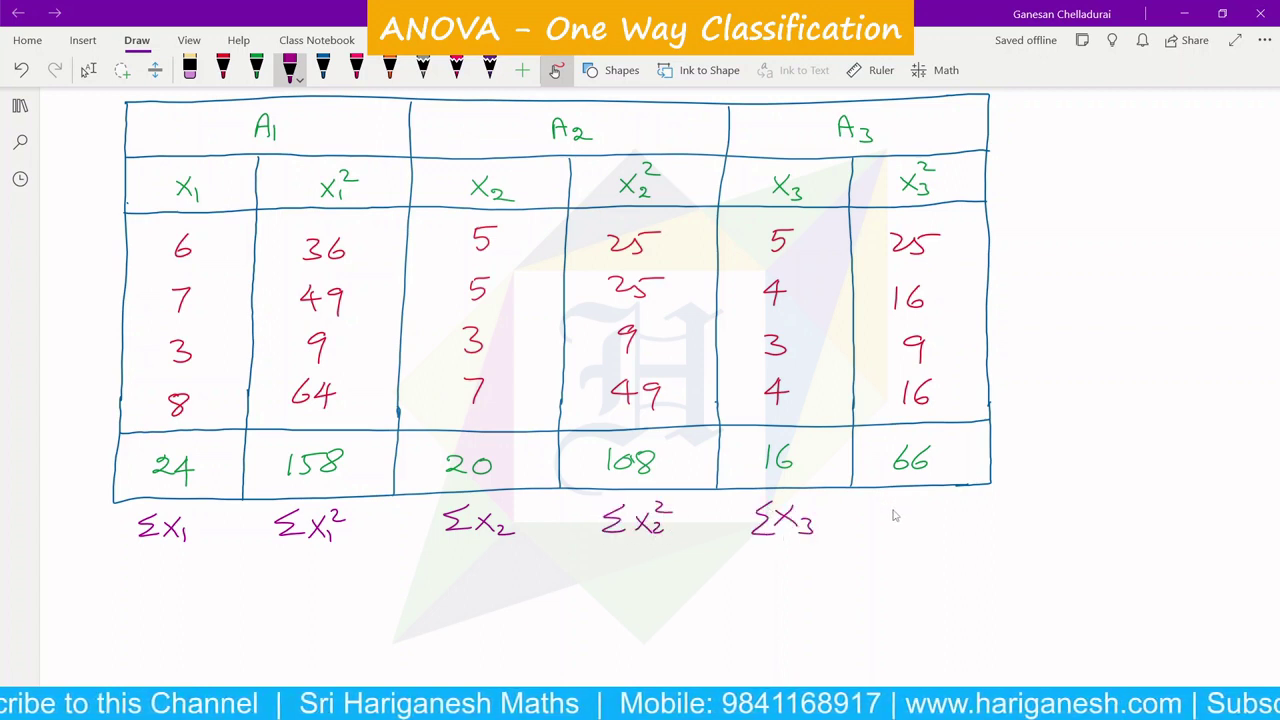
mouse_move(906, 500)
left_mouse_down()
mouse_move(886, 530)
mouse_move(906, 532)
left_mouse_up()
mouse_move(916, 508)
left_mouse_down()
mouse_move(934, 524)
mouse_move(918, 526)
left_mouse_up()
mouse_move(934, 518)
left_mouse_down()
mouse_move(944, 540)
mouse_move(956, 518)
left_mouse_up()
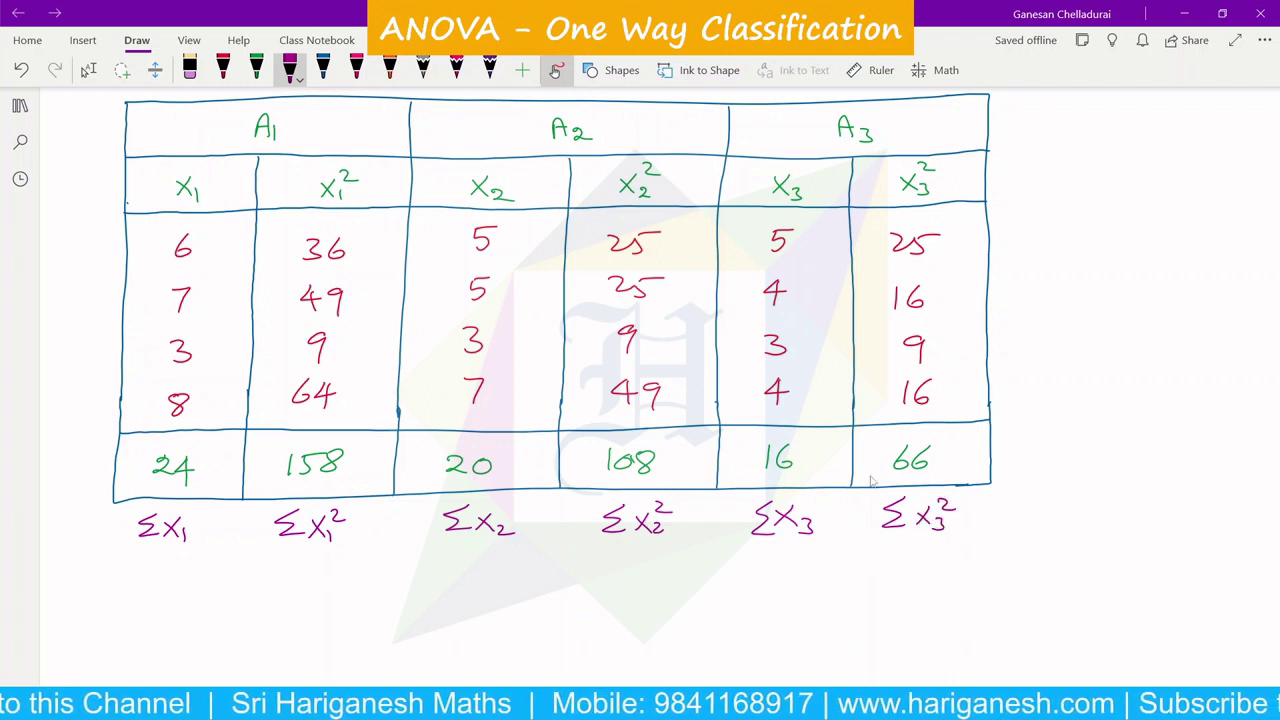
Step: Write the sample sizes n₁ =, n₂ = 4 and n₃ = 4 under the totals in dark blue
left_click(323, 68)
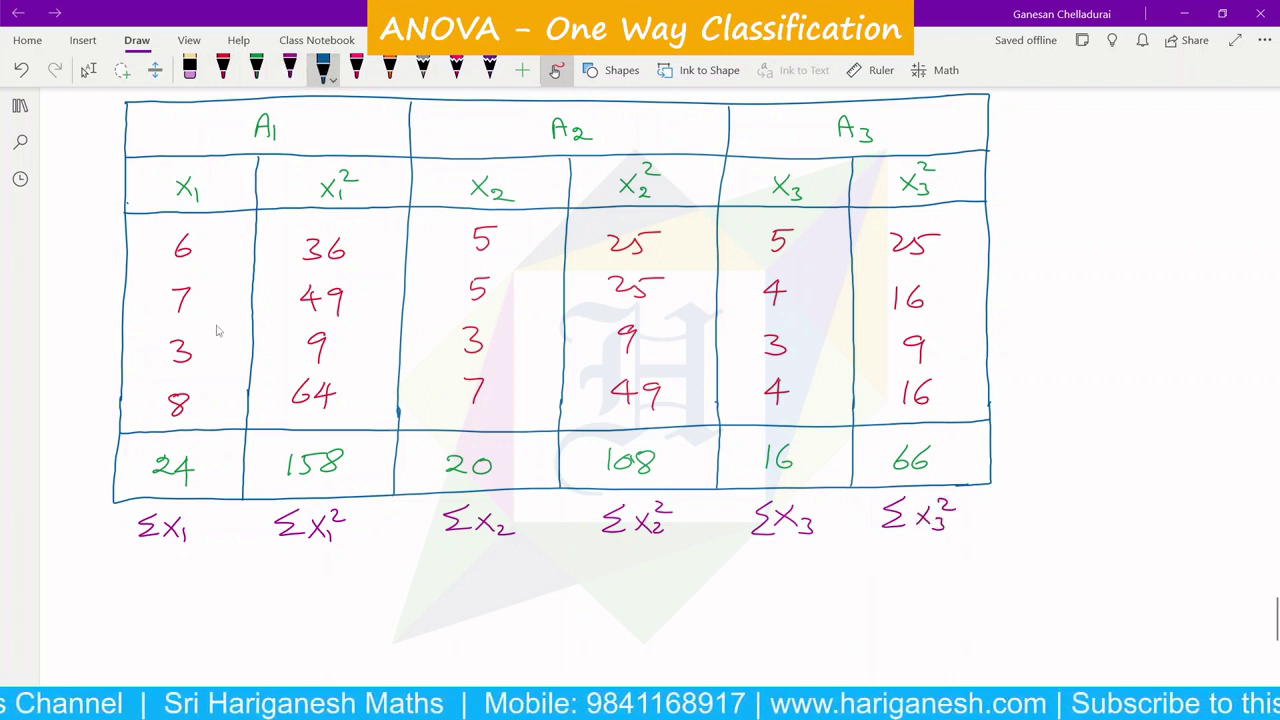
left_click_drag(141, 572, 155, 585)
left_click_drag(162, 575, 201, 594)
left_click_drag(450, 571, 480, 590)
left_click_drag(484, 575, 503, 581)
left_click_drag(511, 568, 516, 588)
mouse_move(768, 562)
left_mouse_down()
mouse_move(797, 583)
mouse_move(821, 568)
left_mouse_up()
left_click_drag(805, 576, 822, 576)
left_click_drag(834, 562, 850, 575)
left_click_drag(843, 565, 845, 591)
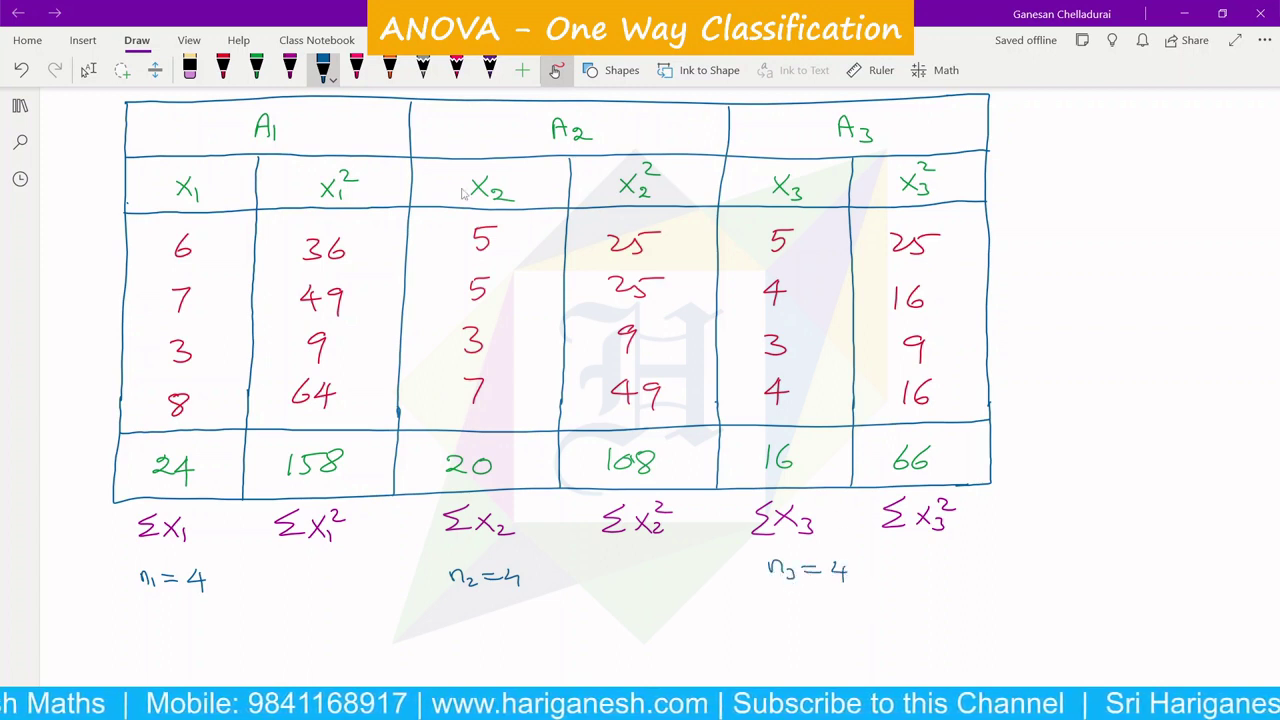
Step: Write N = n₁+n₂+n₃ = 12 in purple and draw a red box around it
left_click(289, 66)
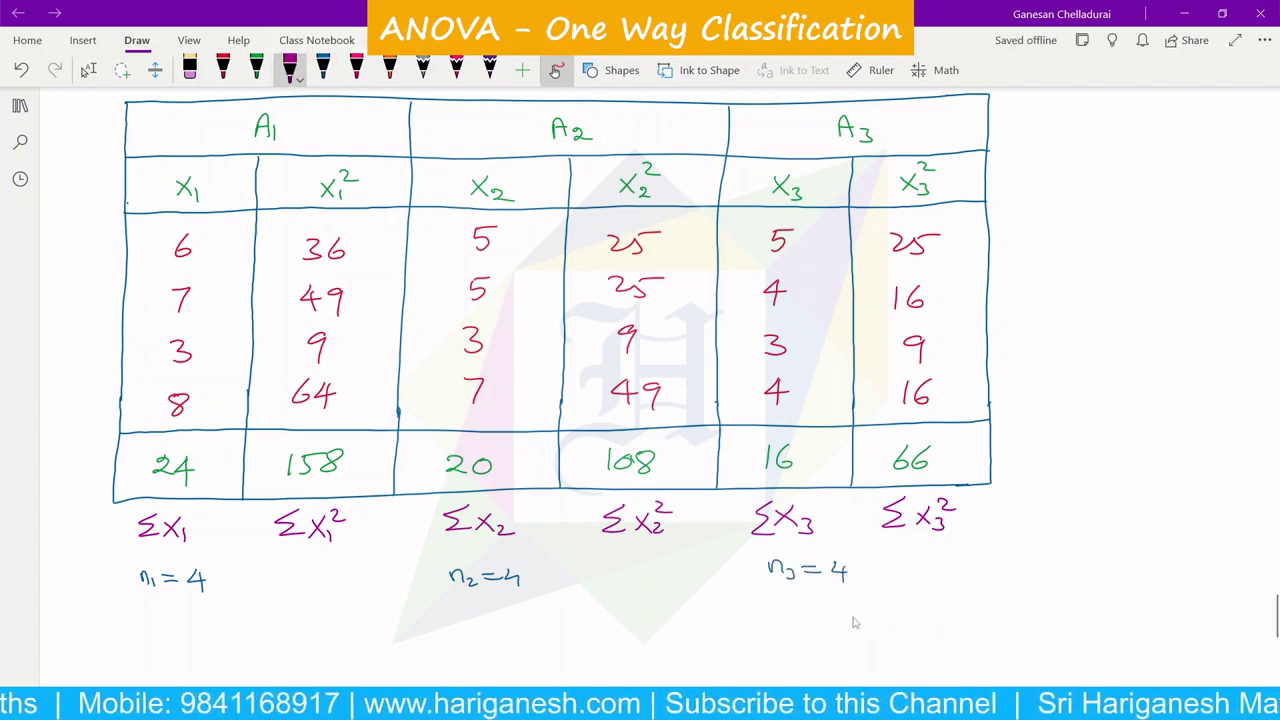
mouse_move(829, 630)
left_mouse_down()
mouse_move(842, 613)
mouse_move(869, 617)
left_mouse_up()
mouse_move(853, 626)
left_mouse_down()
mouse_move(983, 622)
mouse_move(1016, 634)
mouse_move(1040, 616)
mouse_move(1106, 628)
left_mouse_up()
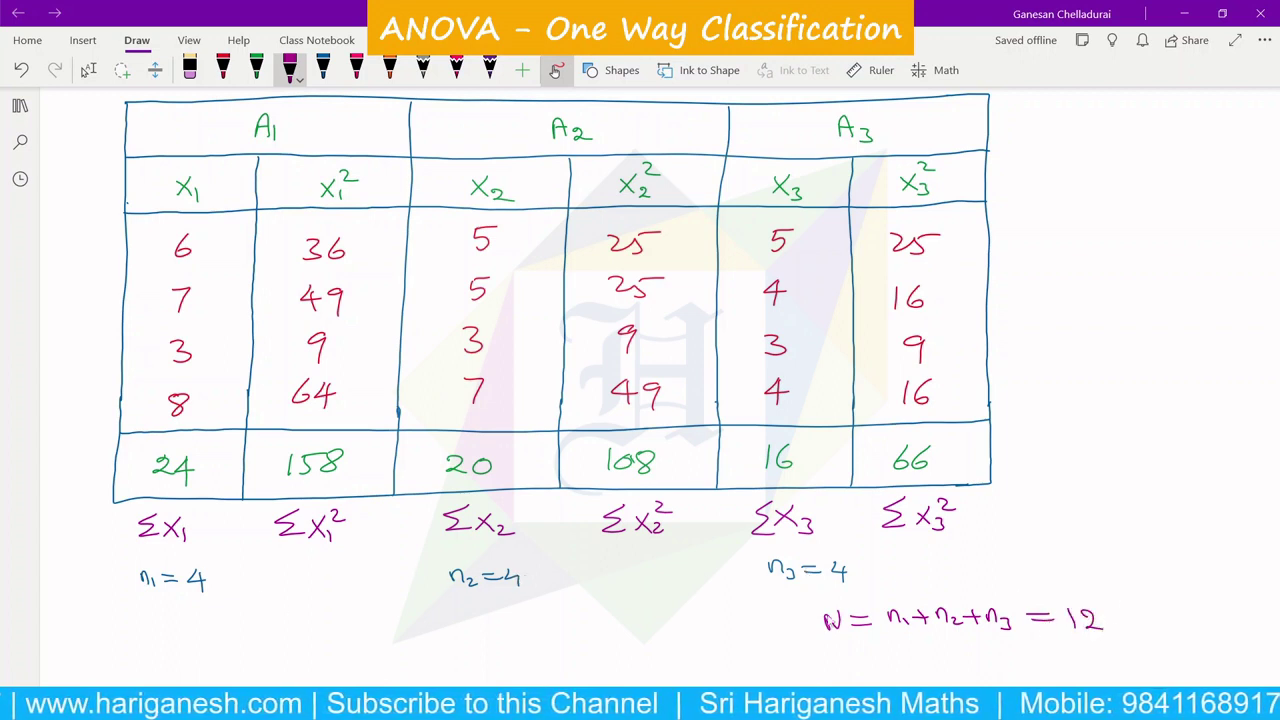
left_click(356, 66)
mouse_move(812, 603)
left_mouse_down()
mouse_move(1038, 592)
mouse_move(1112, 628)
left_mouse_up()
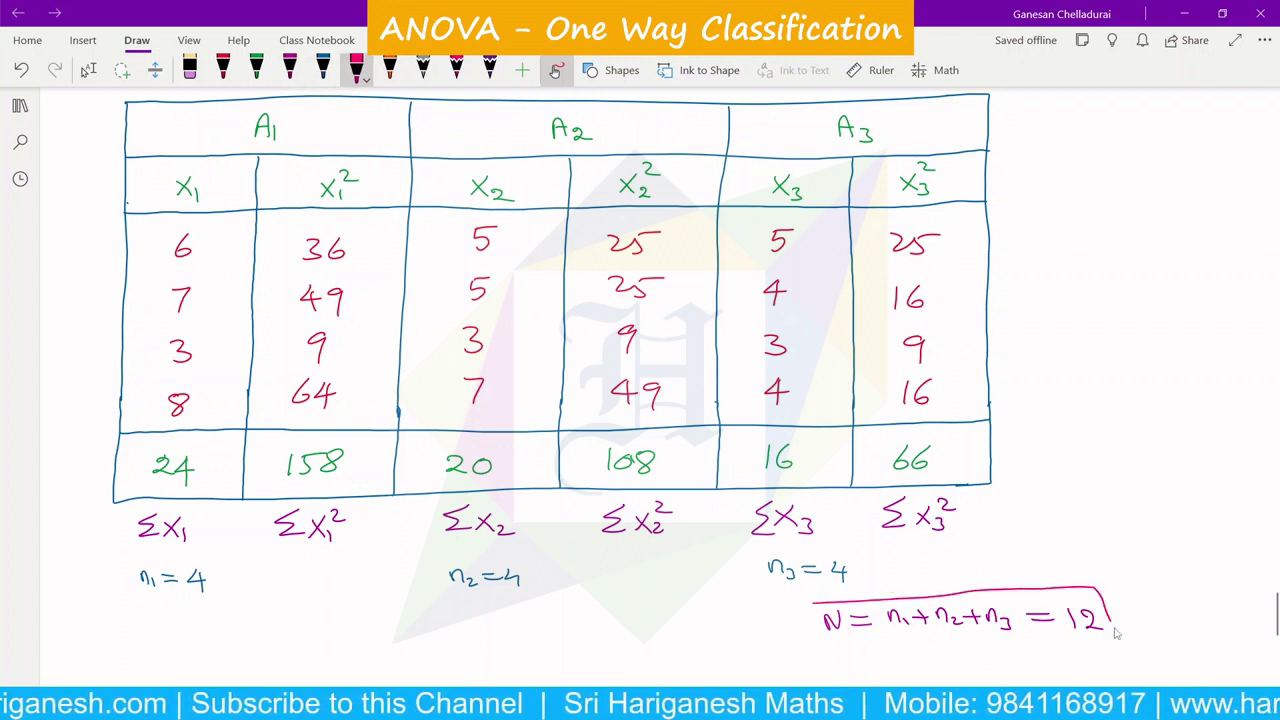
left_click_drag(813, 653, 812, 603)
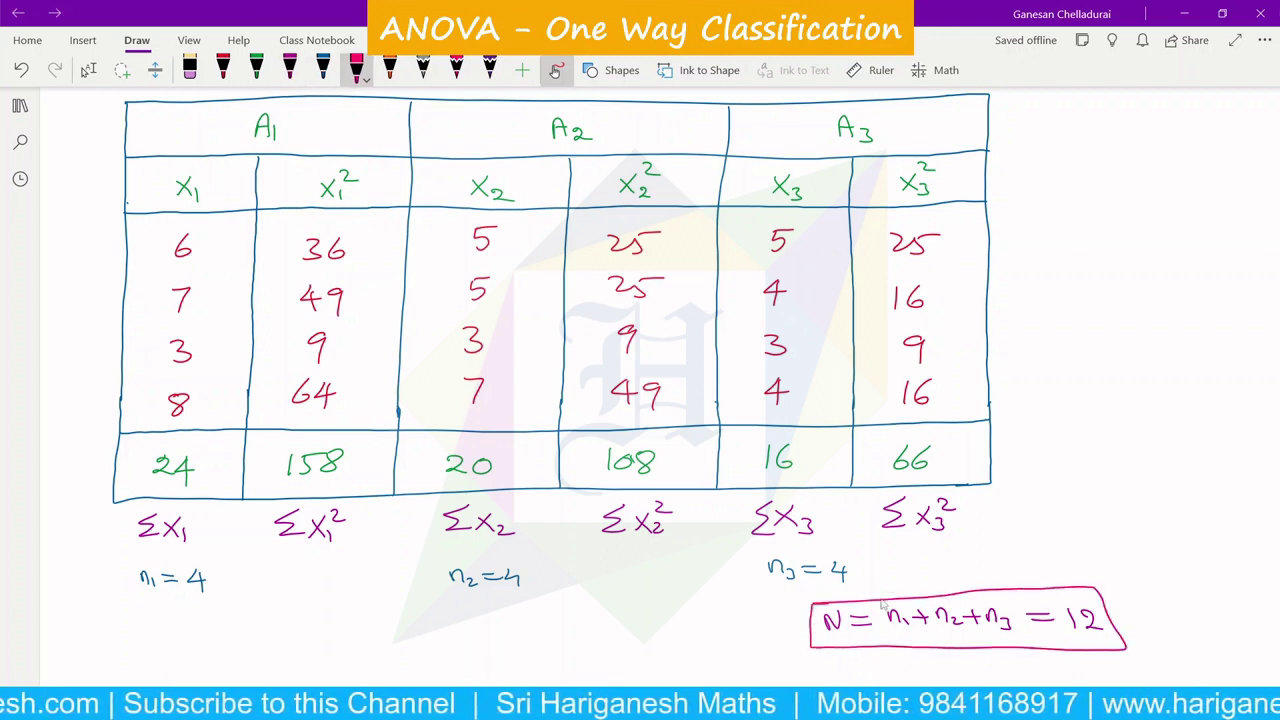
scroll(880, 600, "down", 5)
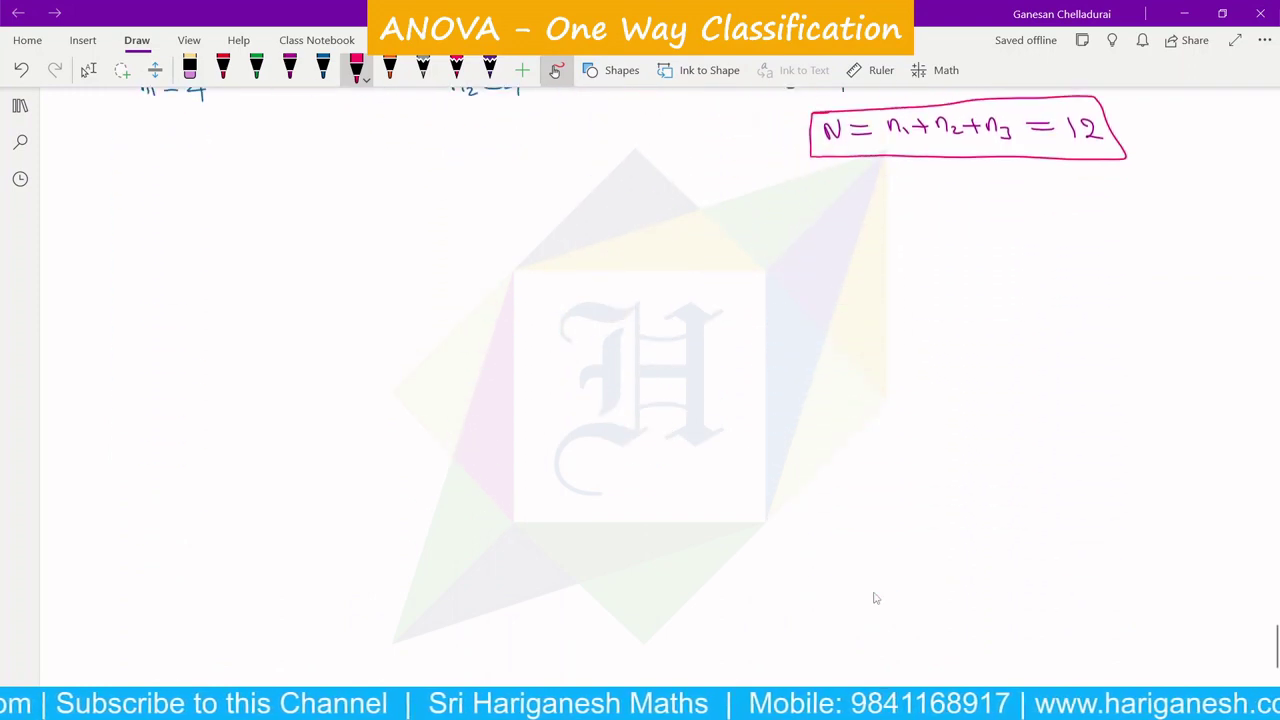
Step: Complete the grand total as '= 24 + 20 + 16 = 60' after the G formula
scroll(873, 597, "up", 2)
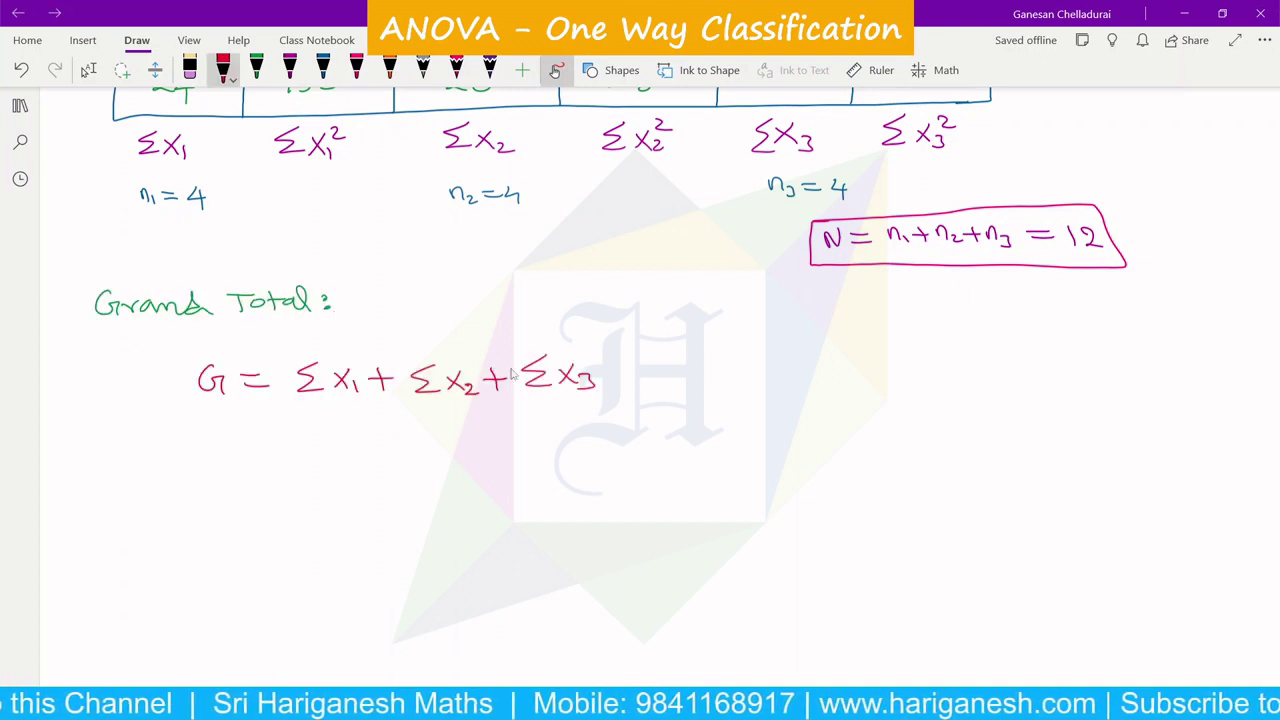
scroll(512, 374, "up", 2)
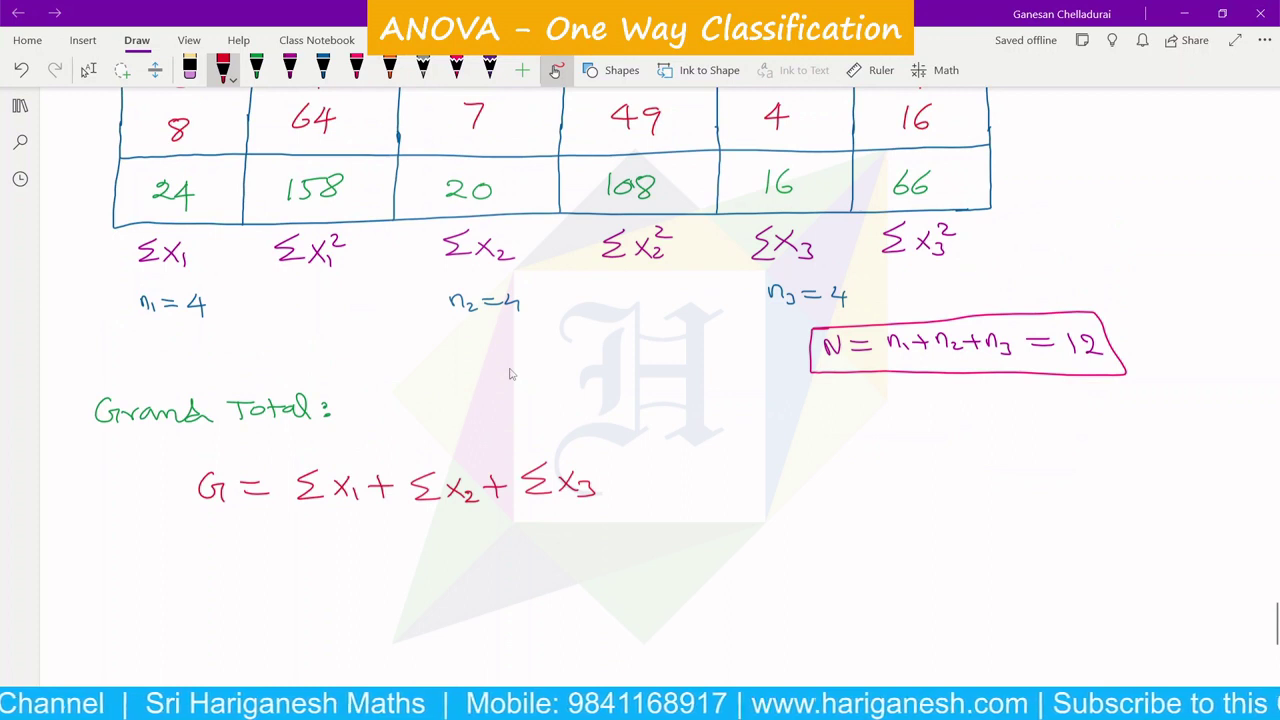
left_click_drag(623, 480, 656, 490)
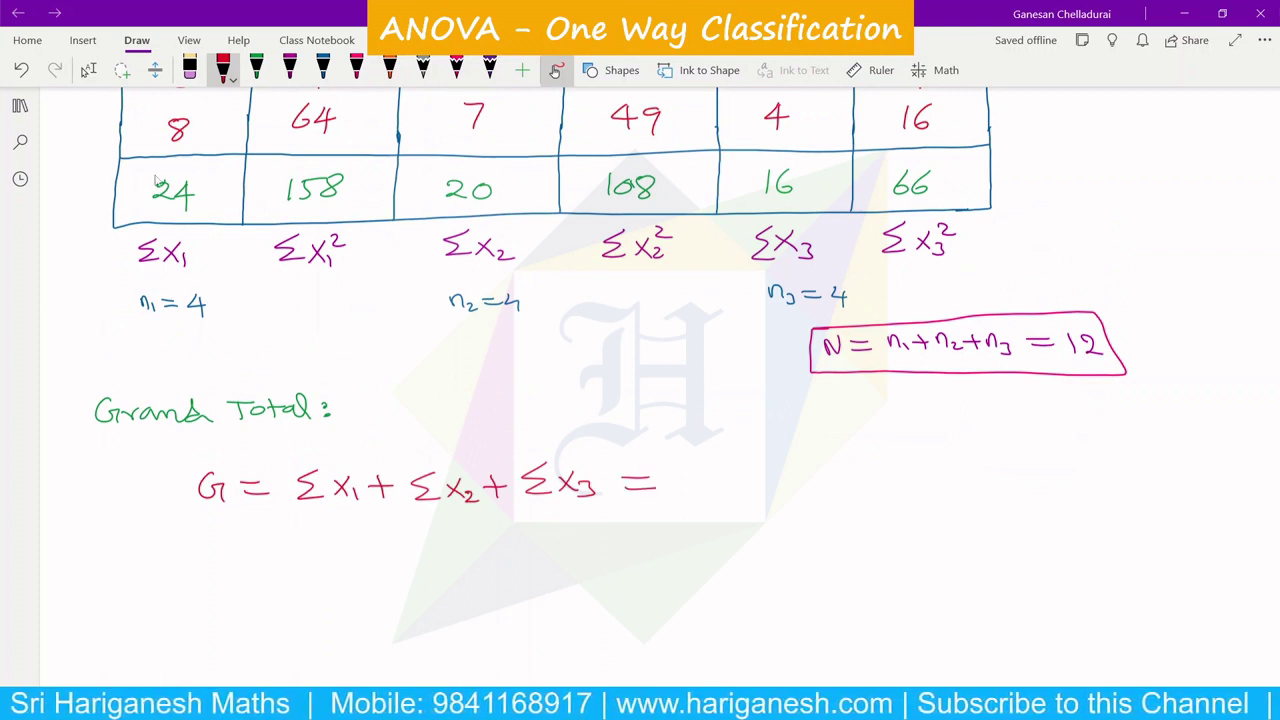
left_click_drag(680, 481, 728, 488)
mouse_move(722, 478)
left_mouse_down()
mouse_move(720, 498)
mouse_move(766, 484)
left_mouse_up()
mouse_move(752, 496)
left_mouse_down()
mouse_move(752, 474)
mouse_move(810, 492)
mouse_move(823, 479)
left_mouse_up()
mouse_move(844, 485)
left_mouse_down()
mouse_move(873, 487)
mouse_move(858, 498)
mouse_move(1036, 482)
left_mouse_up()
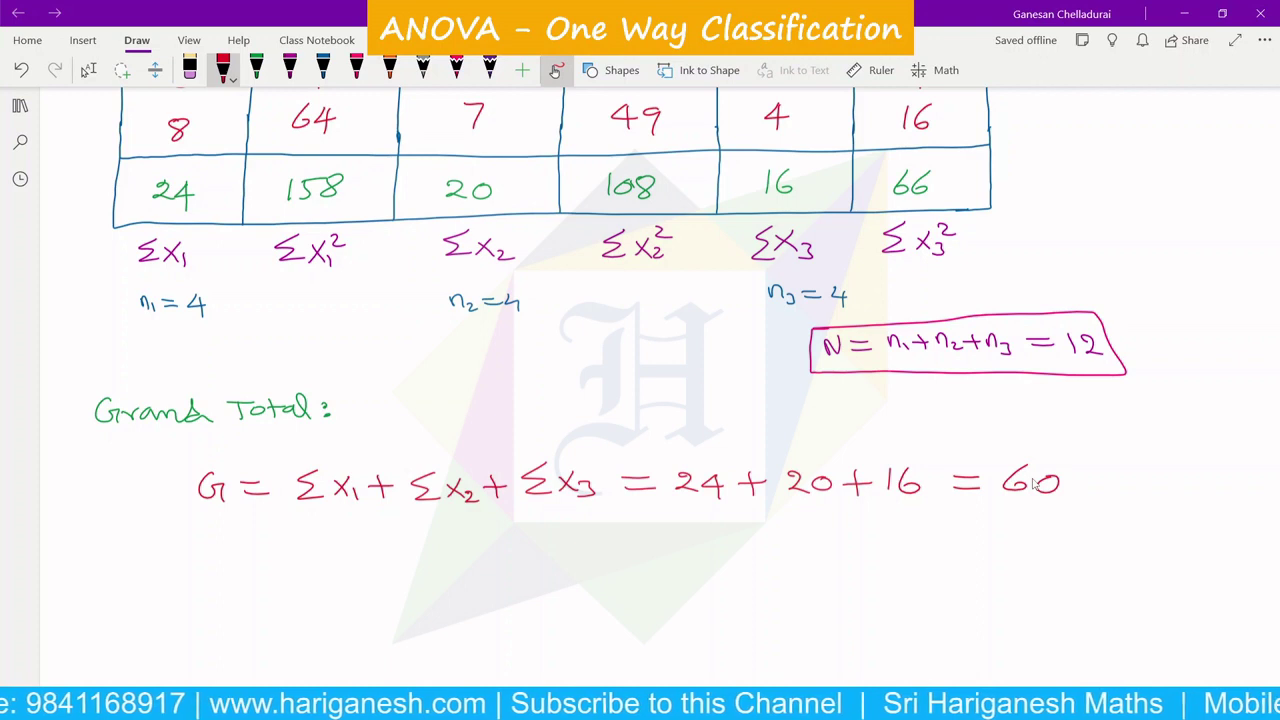
Step: Write '= (60)²/12 = 300' after C.F = G²/N
scroll(1033, 483, "down", 5)
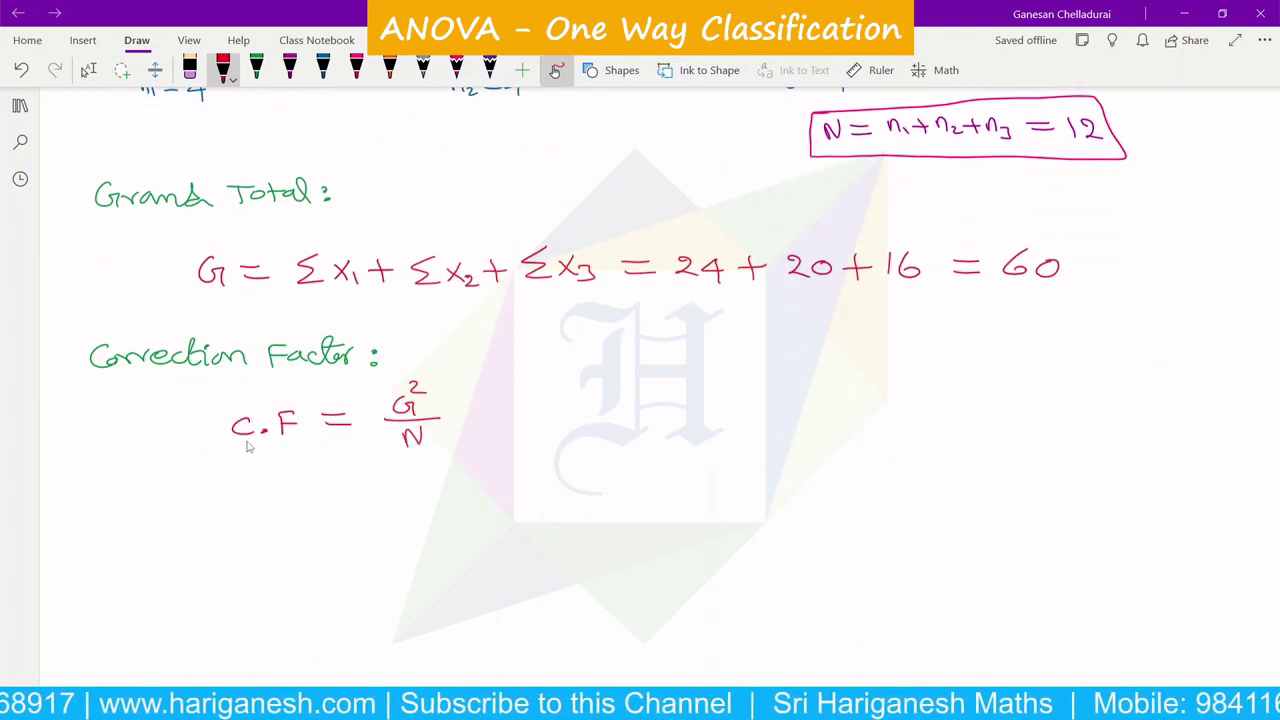
left_click_drag(466, 418, 494, 417)
left_click_drag(466, 428, 497, 428)
left_click_drag(556, 390, 550, 400)
left_click_drag(574, 394, 574, 396)
left_click_drag(590, 382, 592, 412)
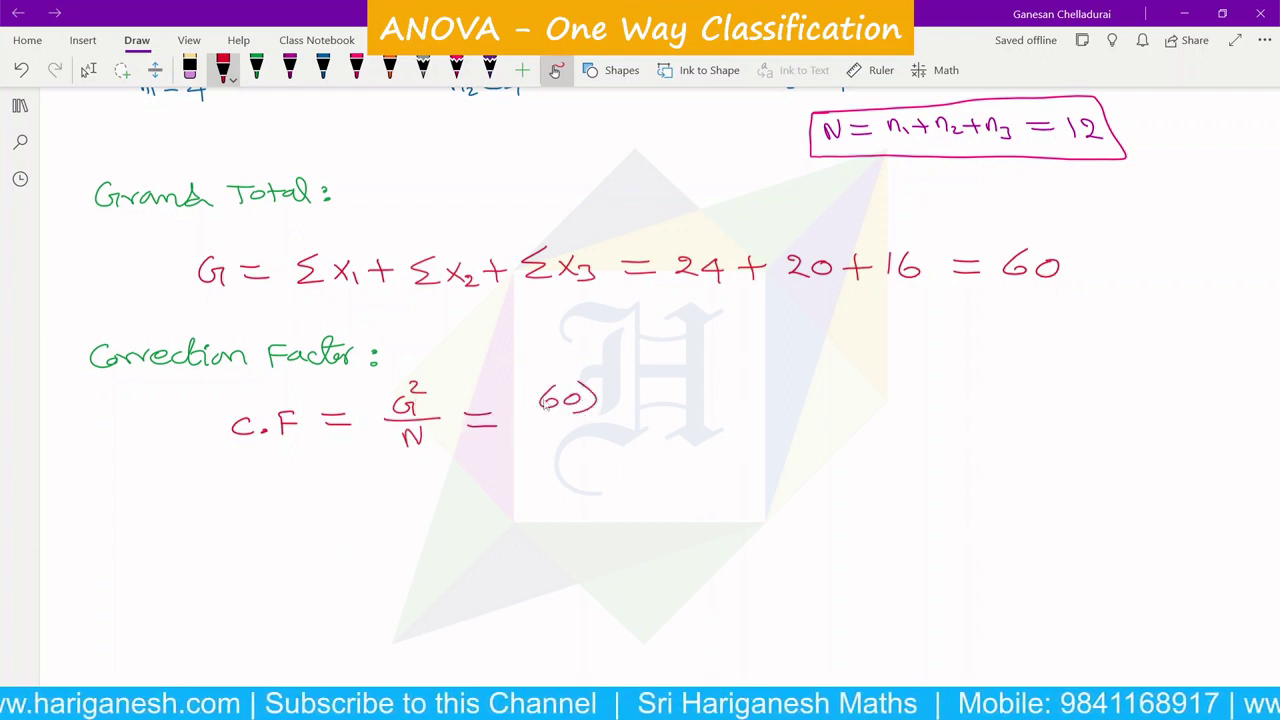
left_click_drag(536, 380, 530, 412)
left_click_drag(588, 370, 608, 378)
mouse_move(516, 425)
left_mouse_down()
mouse_move(602, 424)
mouse_move(558, 452)
mouse_move(570, 458)
mouse_move(654, 416)
left_mouse_up()
mouse_move(632, 428)
left_mouse_down()
mouse_move(690, 428)
mouse_move(730, 407)
mouse_move(752, 426)
left_mouse_up()
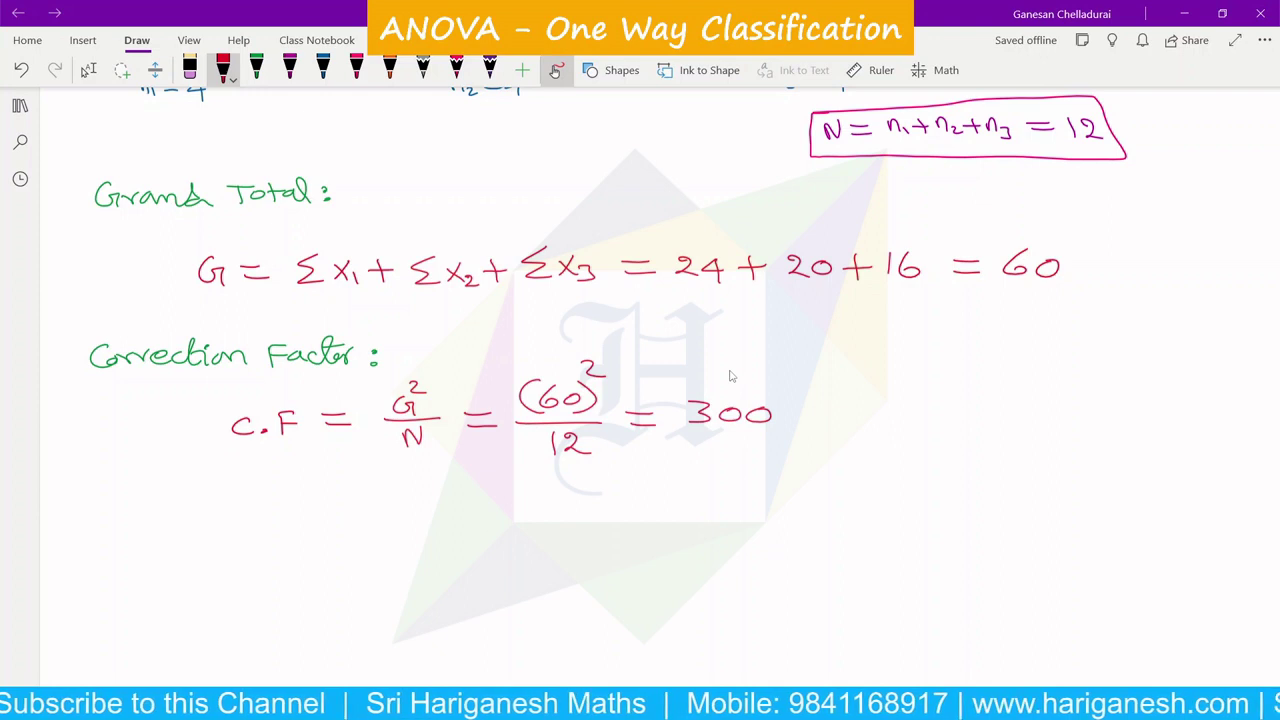
Step: Start the TSS line under the formula with '= 158 + 108'
scroll(730, 376, "down", 2)
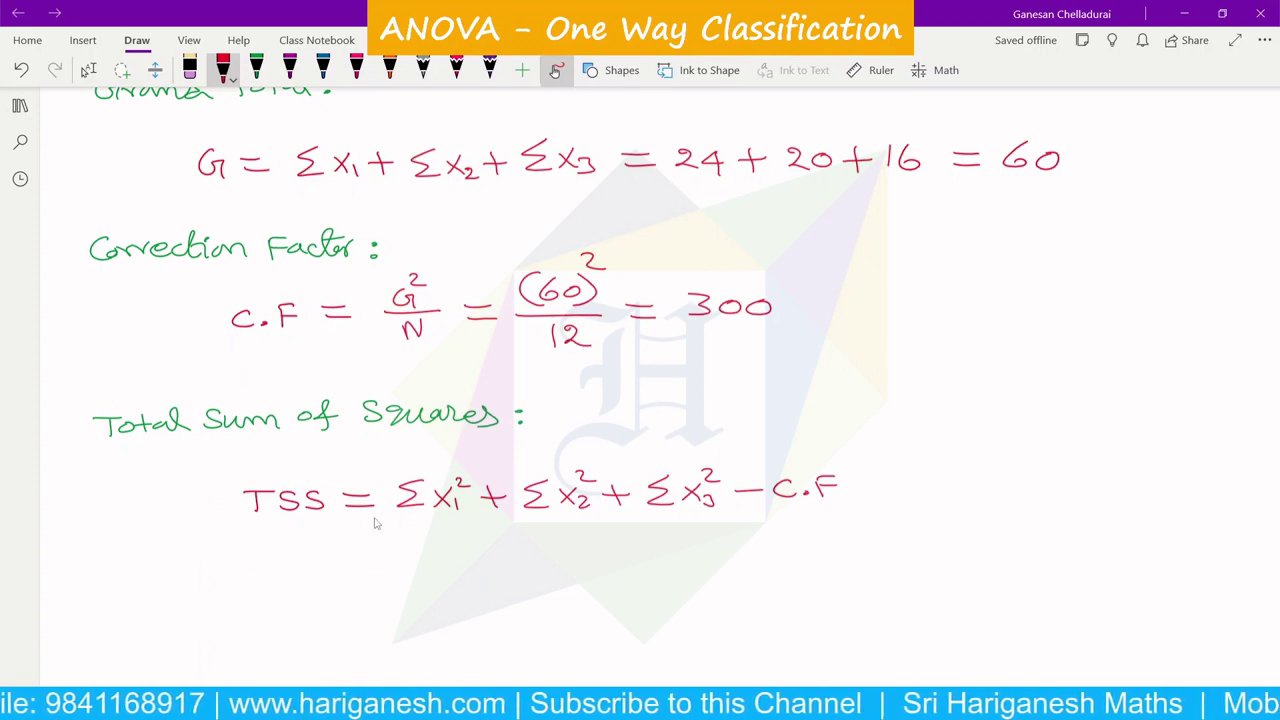
mouse_move(344, 568)
left_mouse_down()
mouse_move(374, 567)
mouse_move(375, 580)
left_mouse_up()
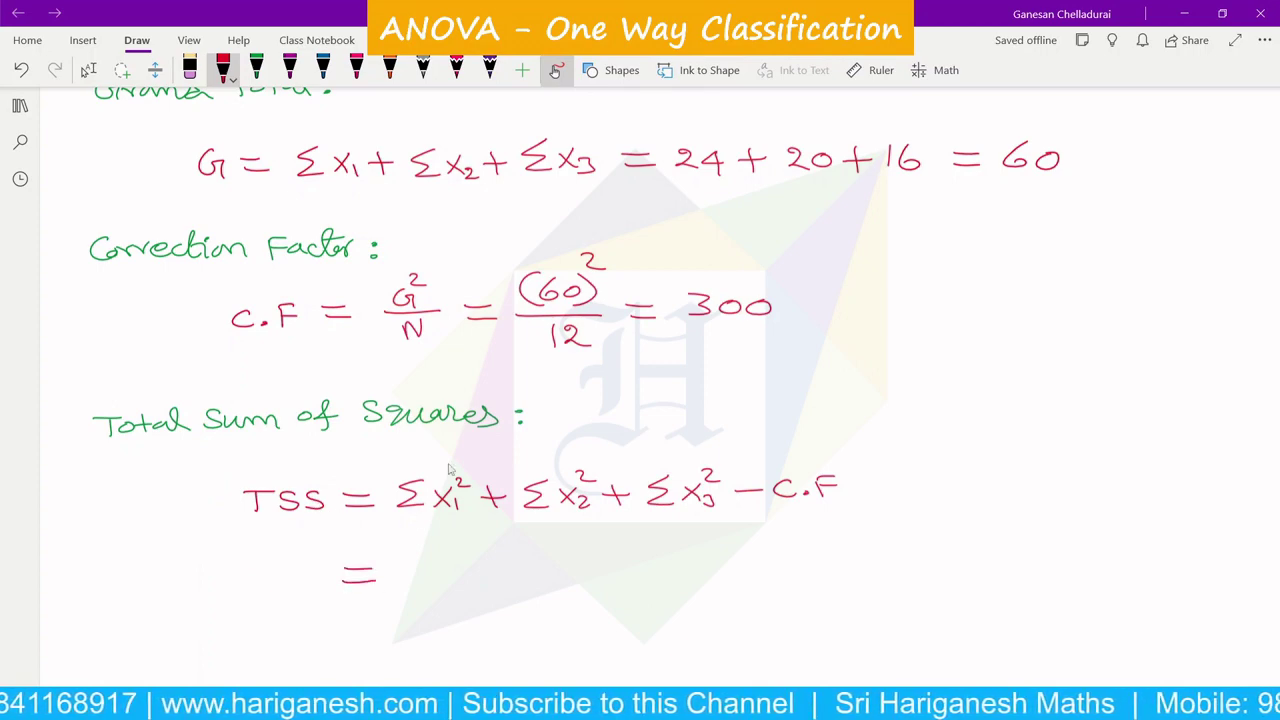
scroll(437, 457, "up", 5)
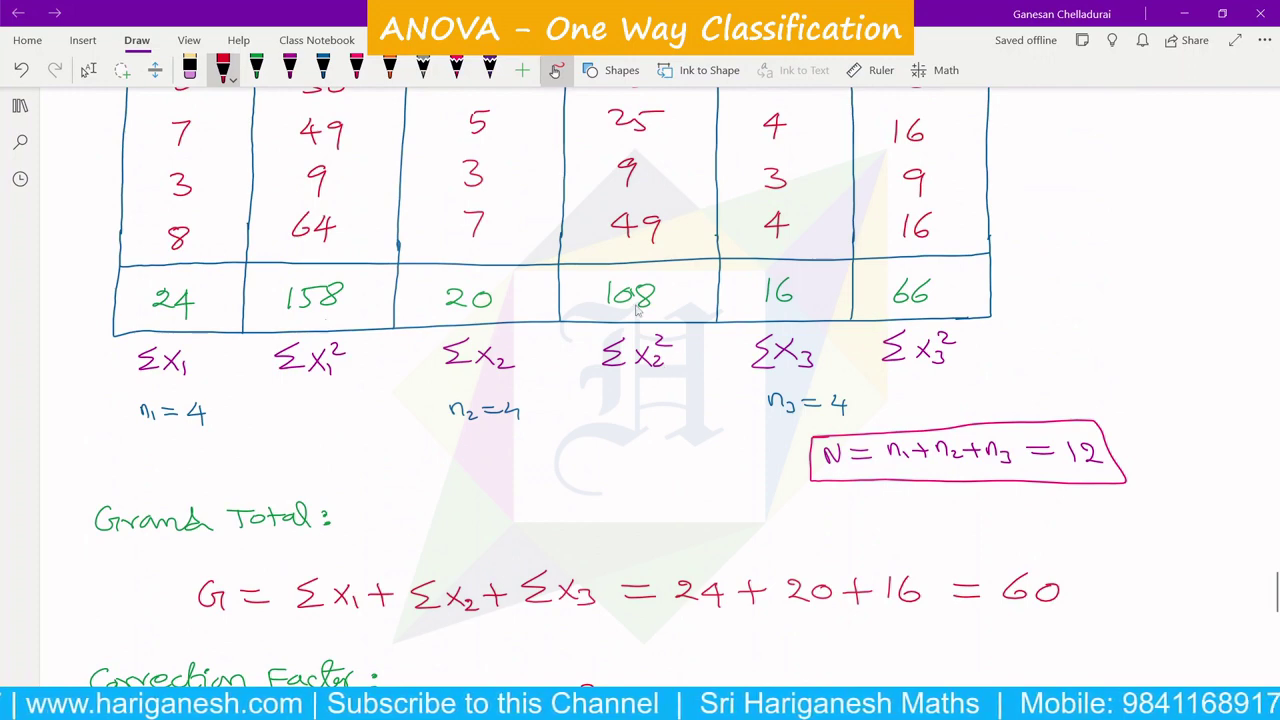
scroll(932, 362, "down", 5)
scroll(930, 358, "down", 2)
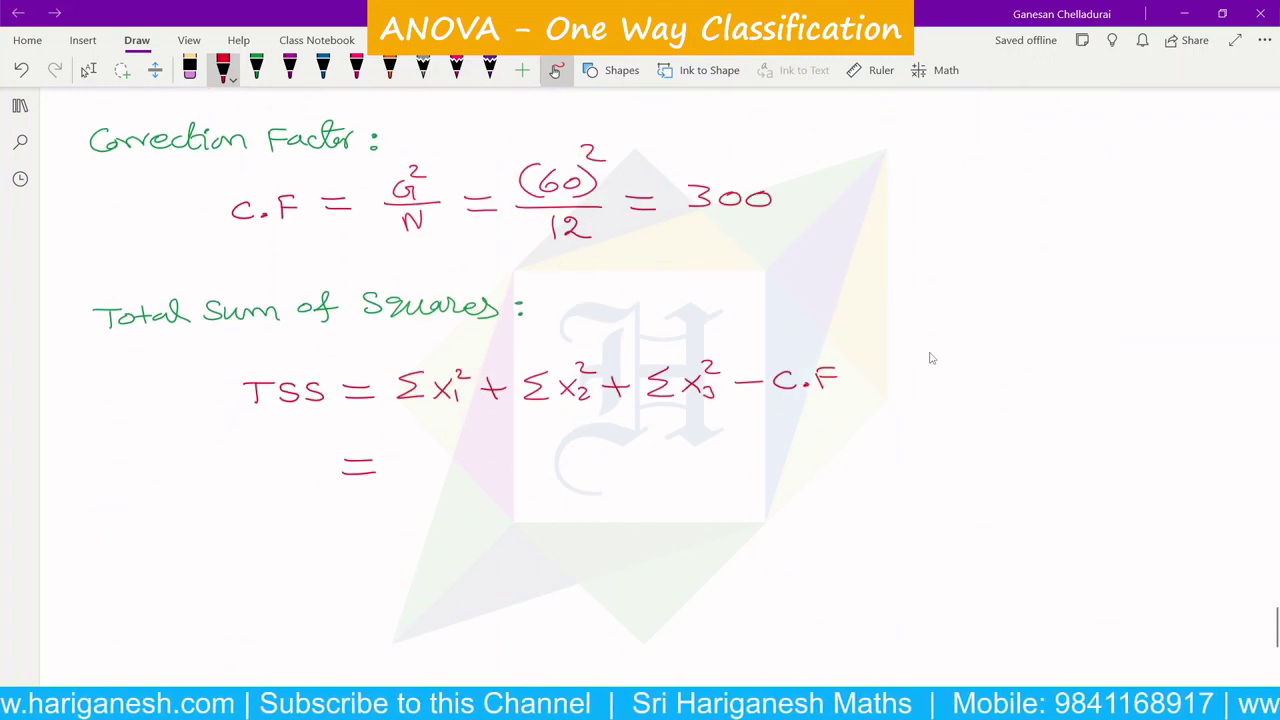
scroll(929, 358, "up", 2)
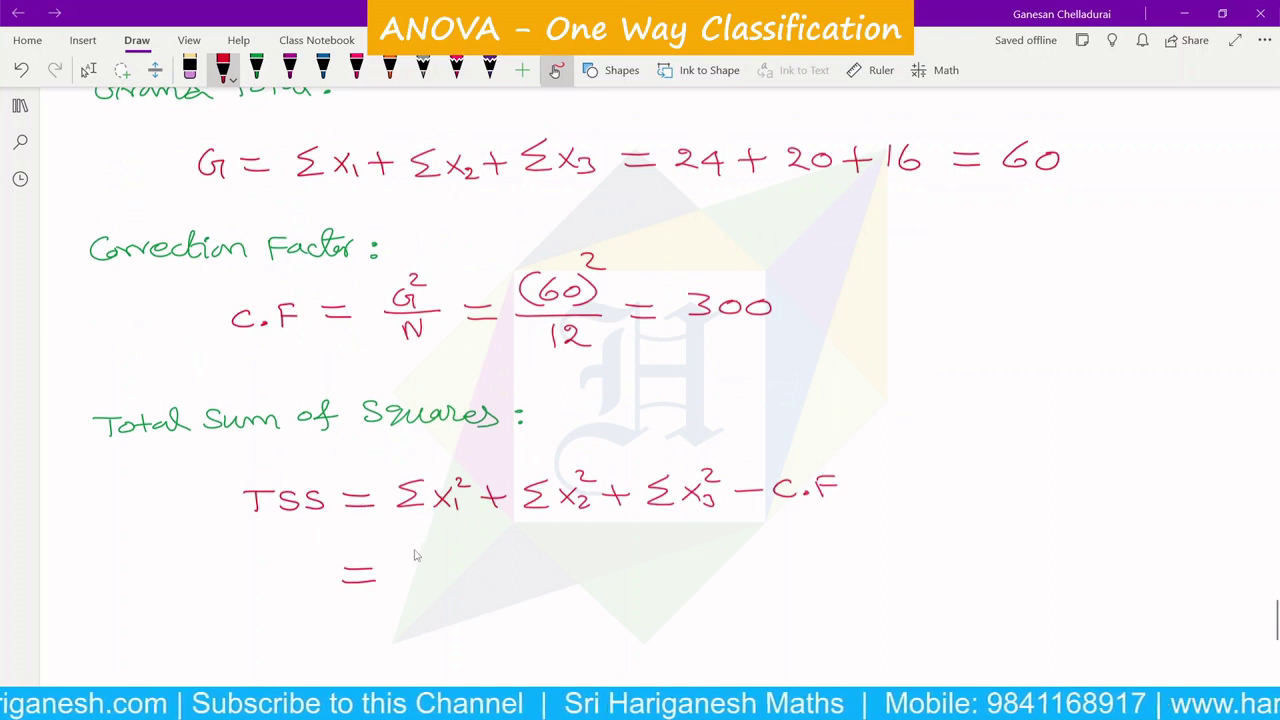
mouse_move(425, 566)
left_mouse_down()
mouse_move(433, 588)
mouse_move(460, 570)
mouse_move(506, 574)
mouse_move(494, 590)
left_mouse_up()
left_click_drag(527, 566, 527, 588)
mouse_move(550, 568)
left_mouse_down()
mouse_move(540, 580)
mouse_move(552, 566)
left_mouse_up()
mouse_move(578, 566)
left_mouse_down()
mouse_move(570, 580)
mouse_move(578, 566)
mouse_move(622, 573)
left_mouse_up()
Step: Finish the TSS line with '+ 66 − 300 = 32'
mouse_move(613, 562)
left_mouse_down()
mouse_move(639, 585)
mouse_move(720, 555)
mouse_move(772, 566)
left_mouse_up()
left_click_drag(804, 562, 878, 564)
mouse_move(850, 575)
left_mouse_down()
mouse_move(930, 563)
mouse_move(914, 573)
left_mouse_up()
left_click_drag(944, 558, 966, 573)
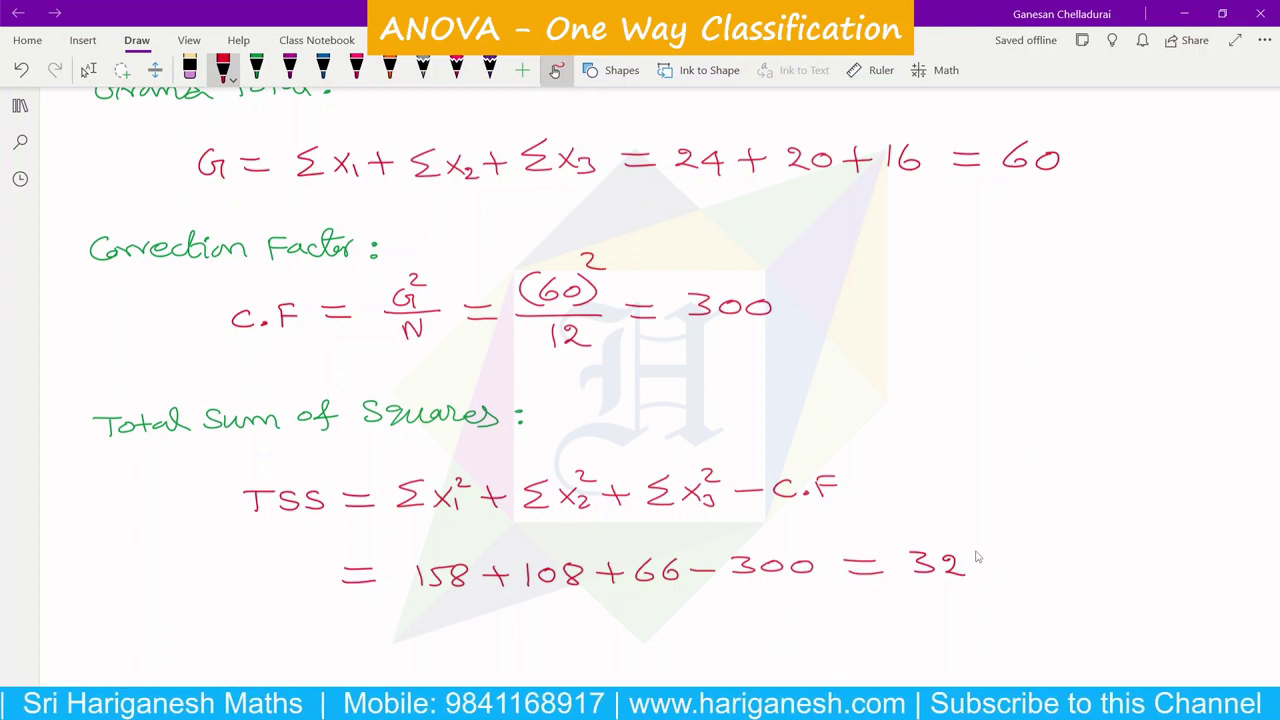
Step: Begin the SST working under its formula with '= (24)²/4 +'
scroll(910, 525, "down", 3)
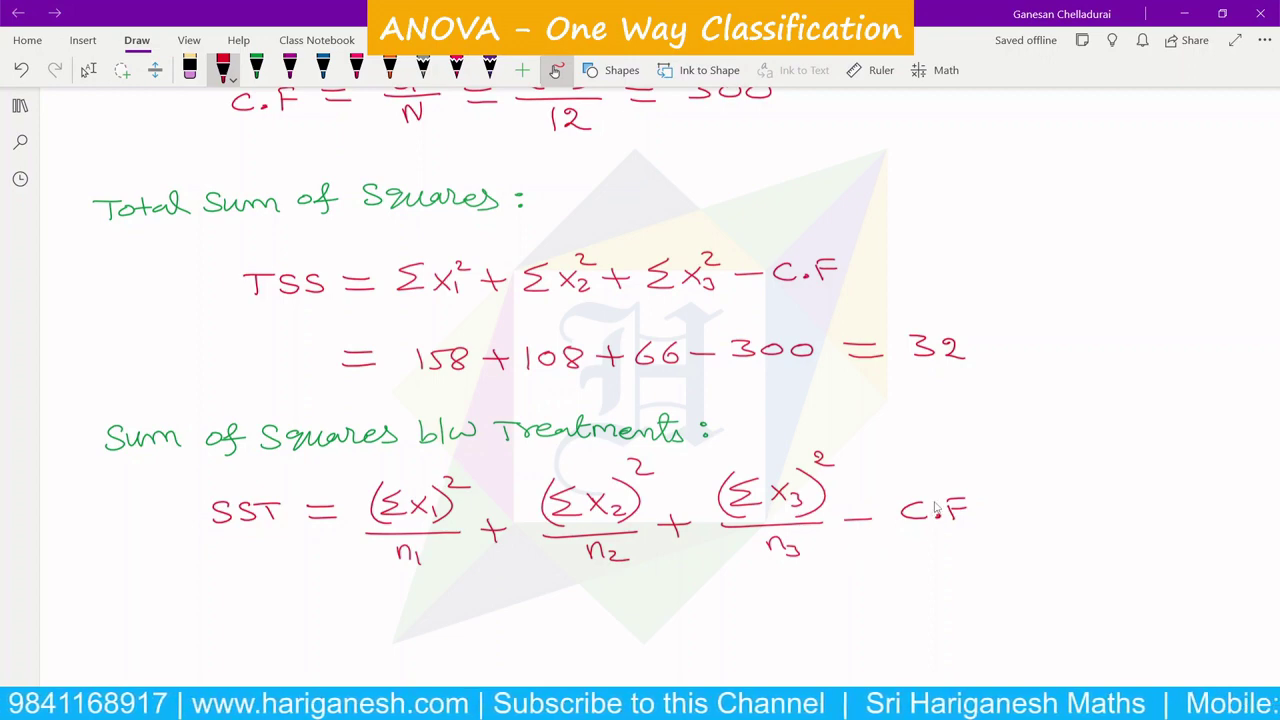
scroll(935, 510, "up", 10)
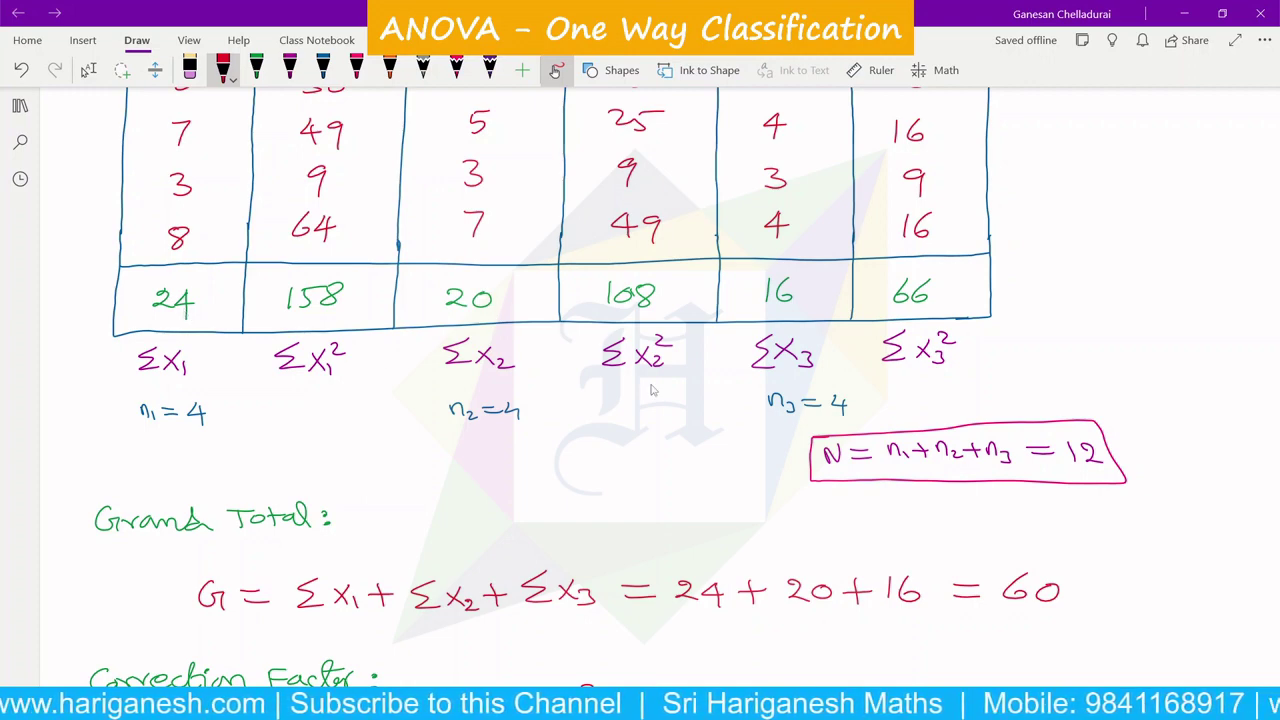
scroll(790, 312, "down", 10)
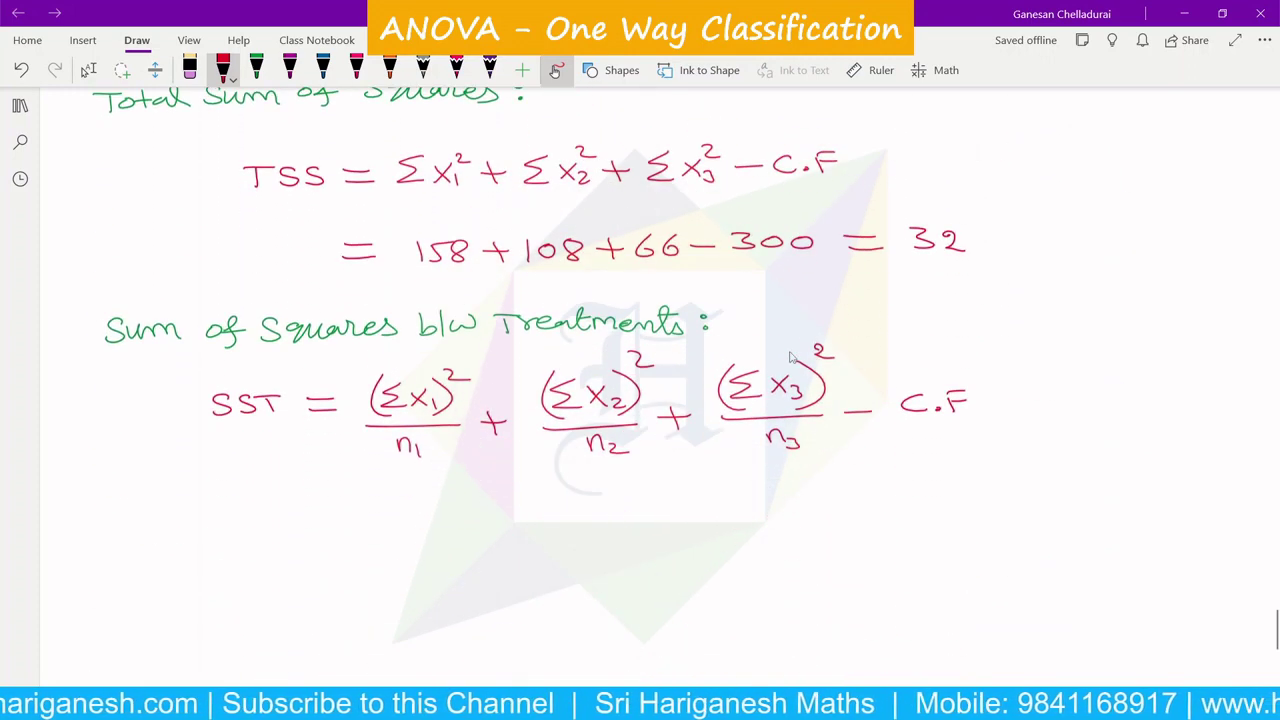
mouse_move(296, 410)
left_mouse_down()
mouse_move(324, 409)
mouse_move(329, 423)
mouse_move(443, 405)
left_mouse_up()
left_click_drag(436, 393, 443, 427)
left_click_drag(391, 390, 386, 427)
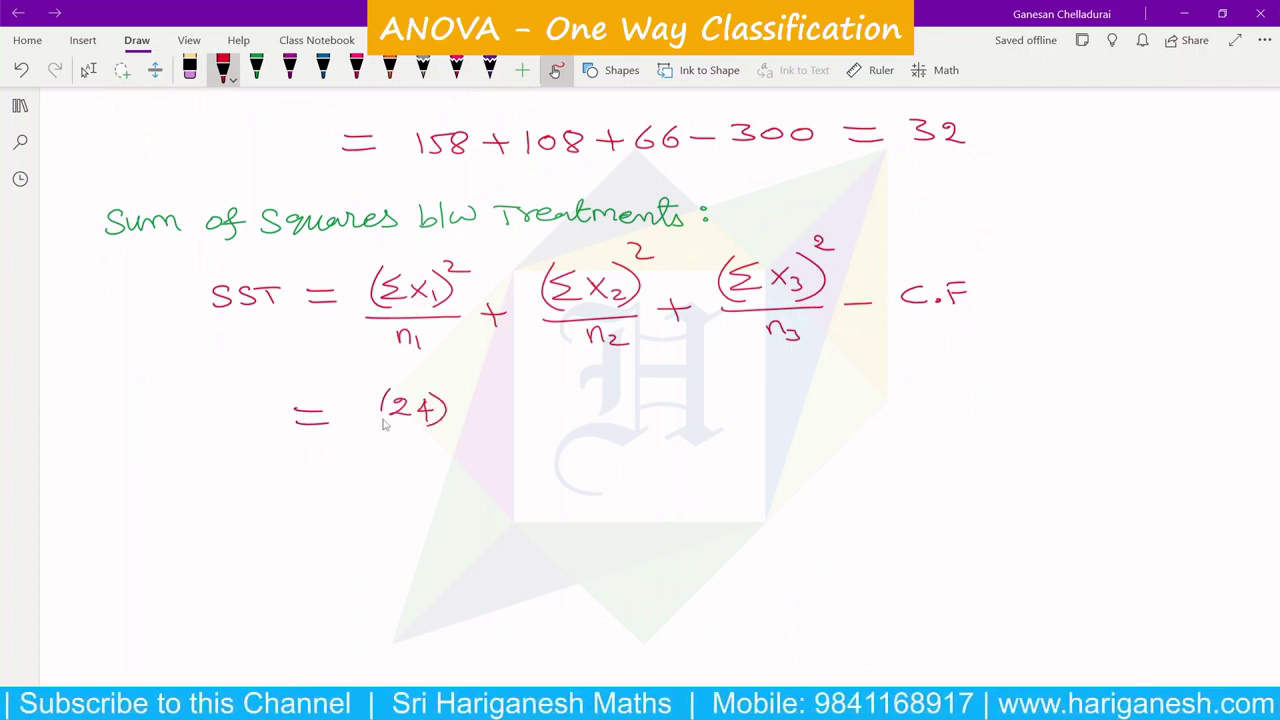
left_click_drag(443, 384, 462, 393)
mouse_move(371, 432)
left_mouse_down()
mouse_move(463, 437)
mouse_move(415, 479)
left_mouse_up()
mouse_move(483, 429)
left_mouse_down()
mouse_move(515, 429)
mouse_move(499, 443)
left_mouse_up()
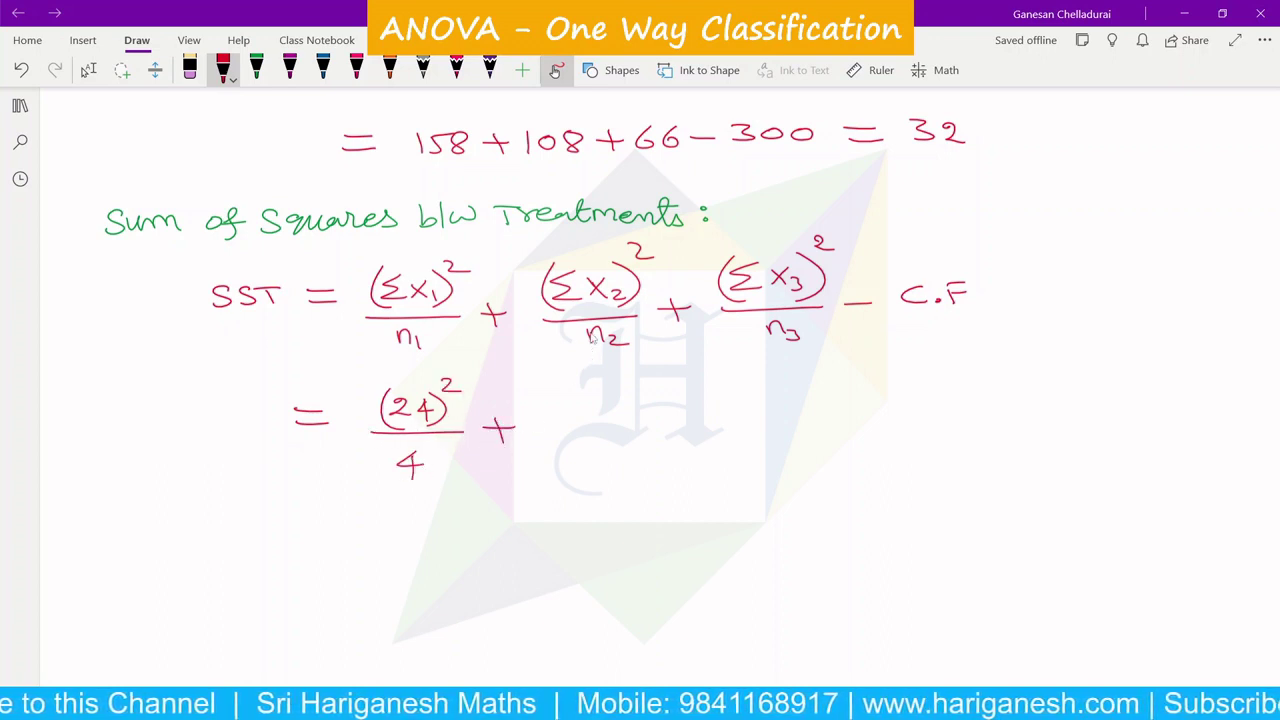
Step: Add the terms '(20)²/4 + (16)²/4 − 300' to the SST line
mouse_move(575, 402)
left_mouse_down()
mouse_move(592, 426)
mouse_move(604, 404)
mouse_move(623, 430)
mouse_move(569, 428)
left_mouse_up()
left_click_drag(621, 386, 644, 404)
left_click_drag(558, 437, 642, 436)
mouse_move(598, 446)
left_mouse_down()
mouse_move(612, 462)
mouse_move(603, 470)
left_mouse_up()
left_click_drag(657, 432, 690, 431)
left_click_drag(672, 425, 674, 448)
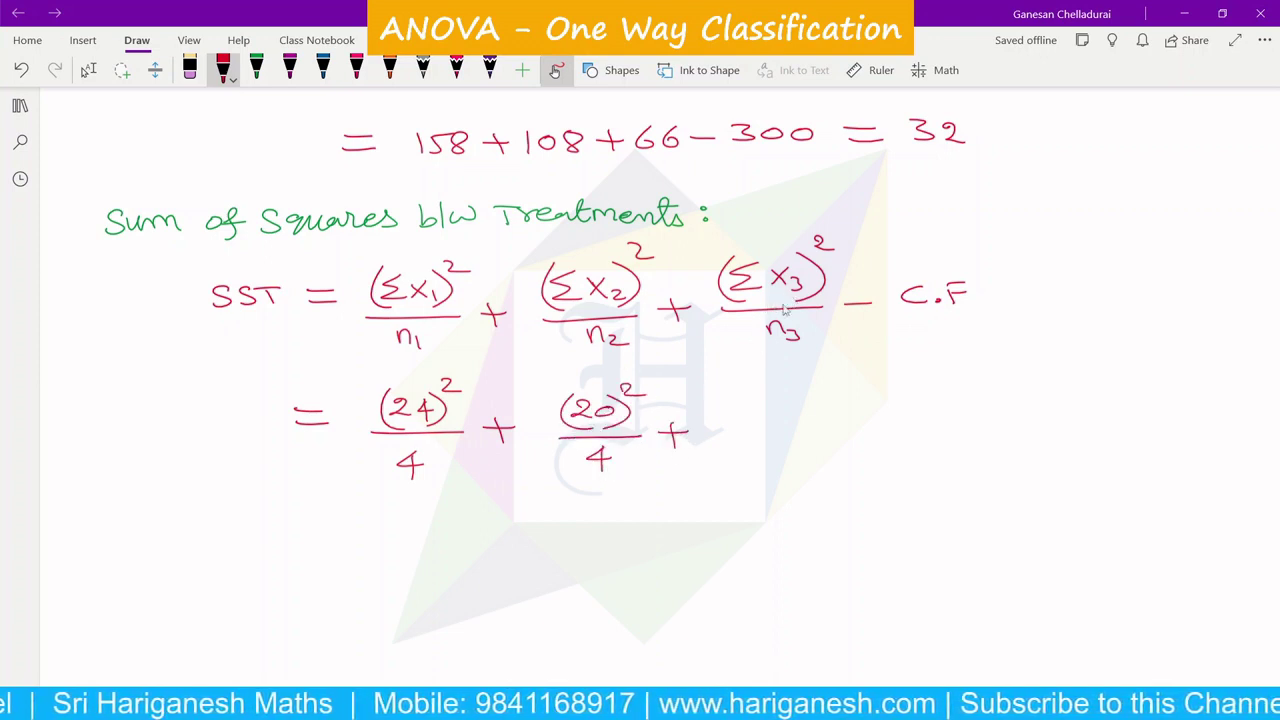
mouse_move(742, 400)
left_mouse_down()
mouse_move(746, 418)
mouse_move(780, 428)
left_mouse_up()
left_click_drag(738, 390, 732, 428)
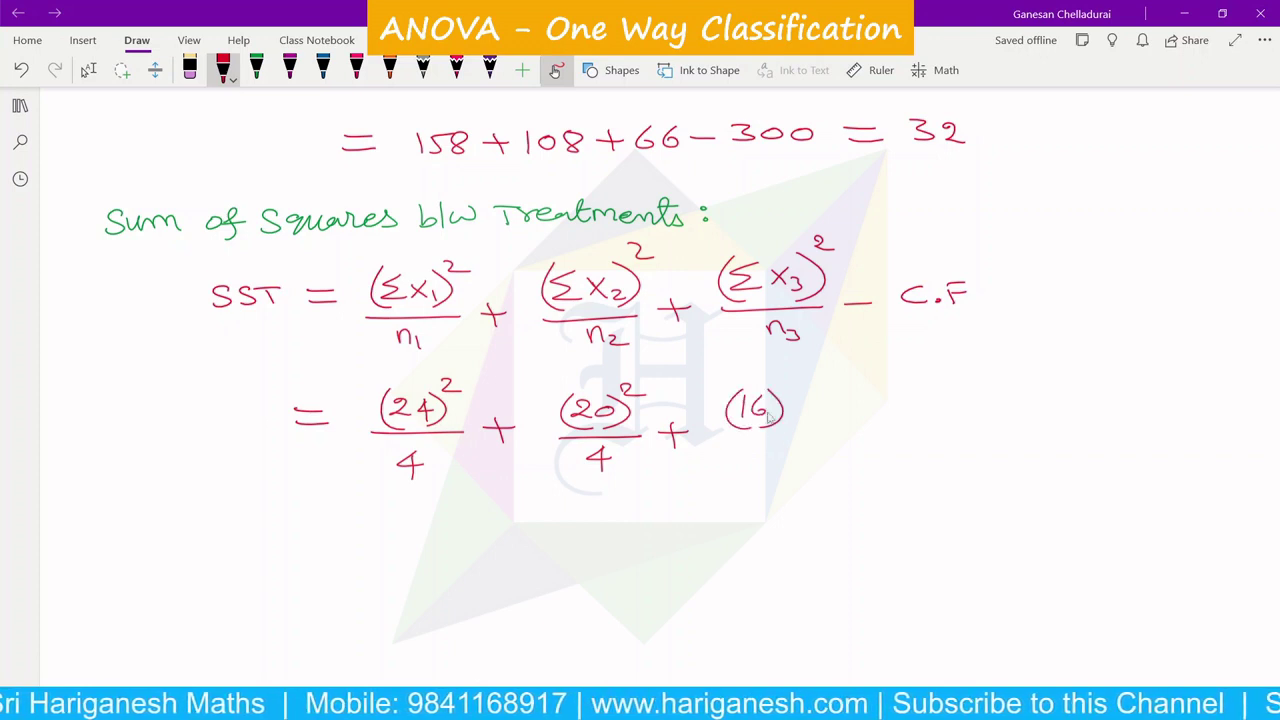
left_click_drag(782, 388, 800, 402)
mouse_move(716, 433)
left_mouse_down()
mouse_move(796, 435)
mouse_move(763, 474)
left_mouse_up()
left_click_drag(822, 436, 938, 428)
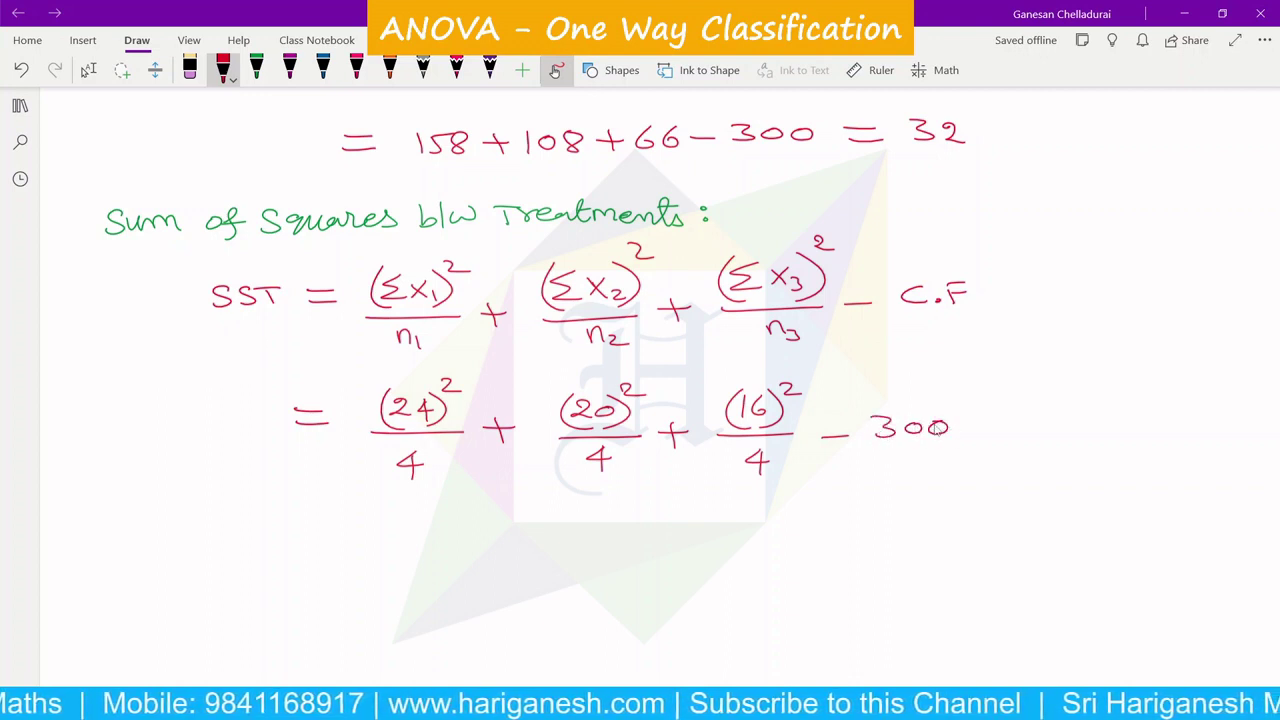
Step: Write the simplified SST line '= 144 + 100 + 64 − 300'
left_click_drag(284, 554, 320, 553)
left_click_drag(284, 566, 404, 560)
mouse_move(394, 546)
left_mouse_down()
mouse_move(393, 570)
mouse_move(430, 562)
left_mouse_up()
mouse_move(422, 548)
left_mouse_down()
mouse_move(421, 572)
mouse_move(487, 564)
left_mouse_up()
left_click_drag(512, 547, 592, 556)
mouse_move(575, 543)
left_mouse_down()
mouse_move(575, 571)
mouse_move(612, 558)
left_mouse_up()
mouse_move(640, 540)
left_mouse_down()
mouse_move(649, 568)
mouse_move(741, 548)
mouse_move(893, 553)
left_mouse_up()
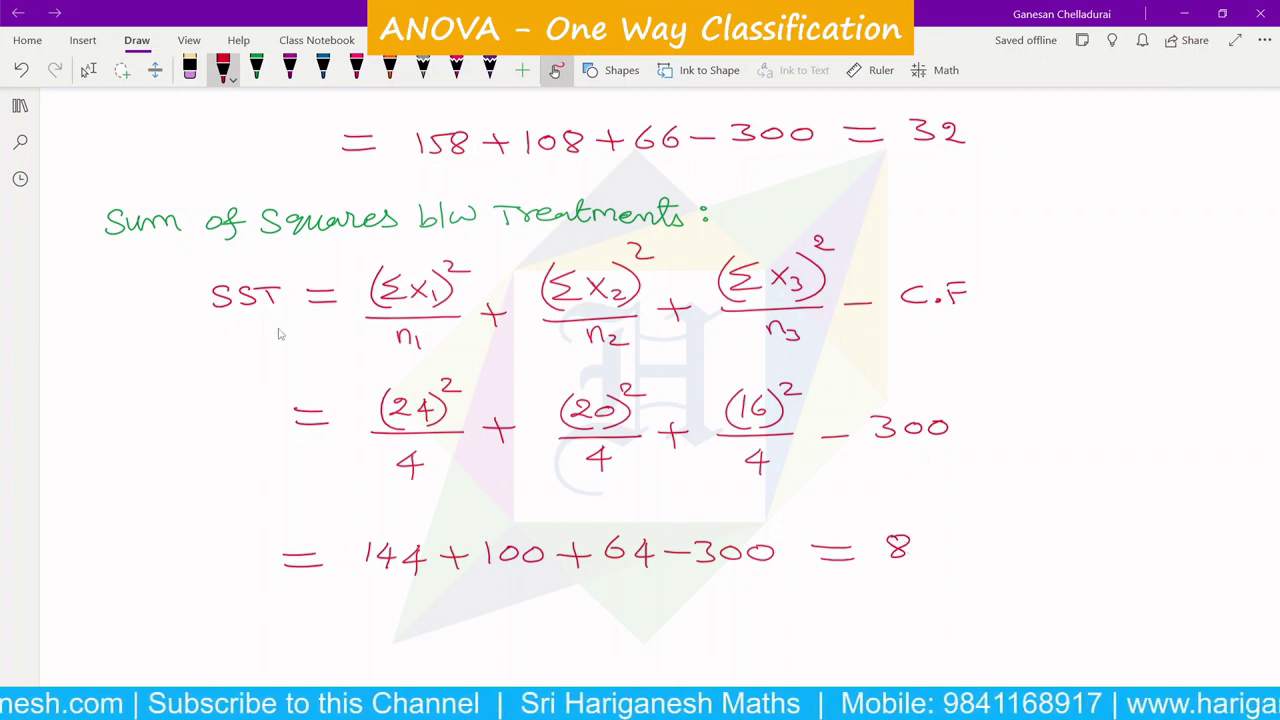
Step: Handwrite '= 32 − 8 = 24' in red beneath SSE = TSS − SST
scroll(311, 320, "down", 5)
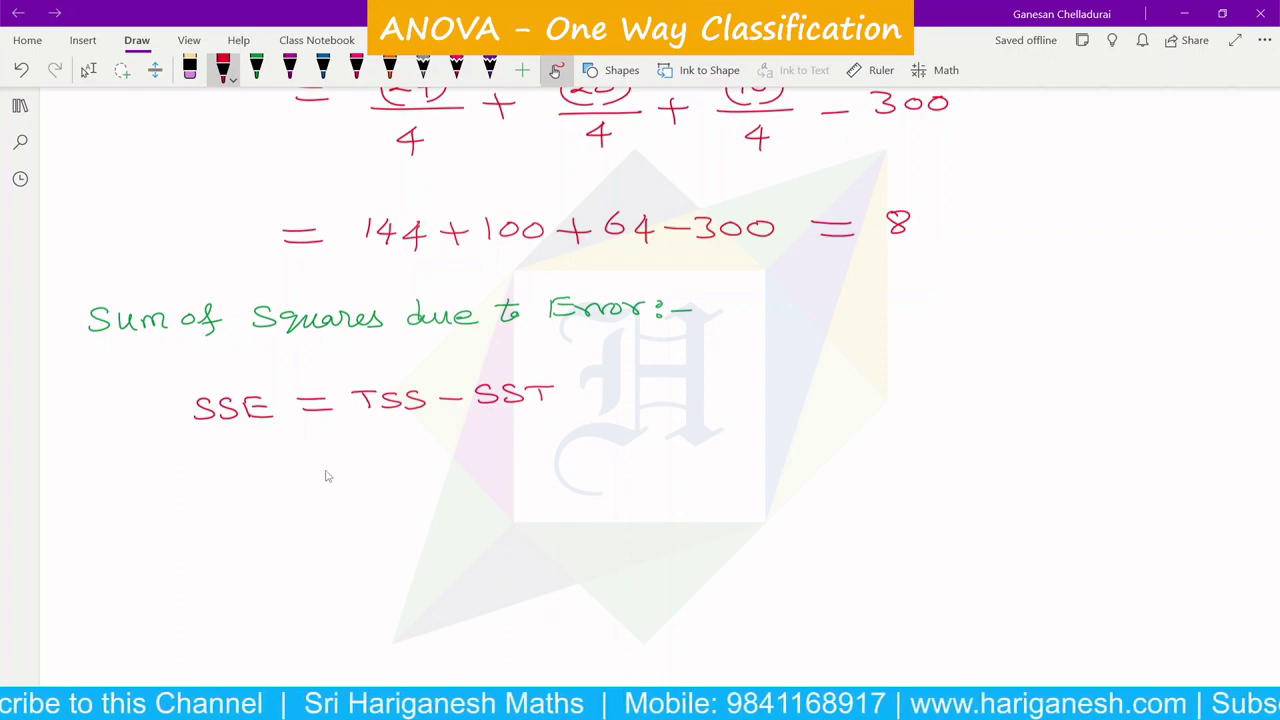
left_click_drag(311, 474, 336, 472)
left_click_drag(313, 490, 348, 489)
scroll(373, 469, "up", 5)
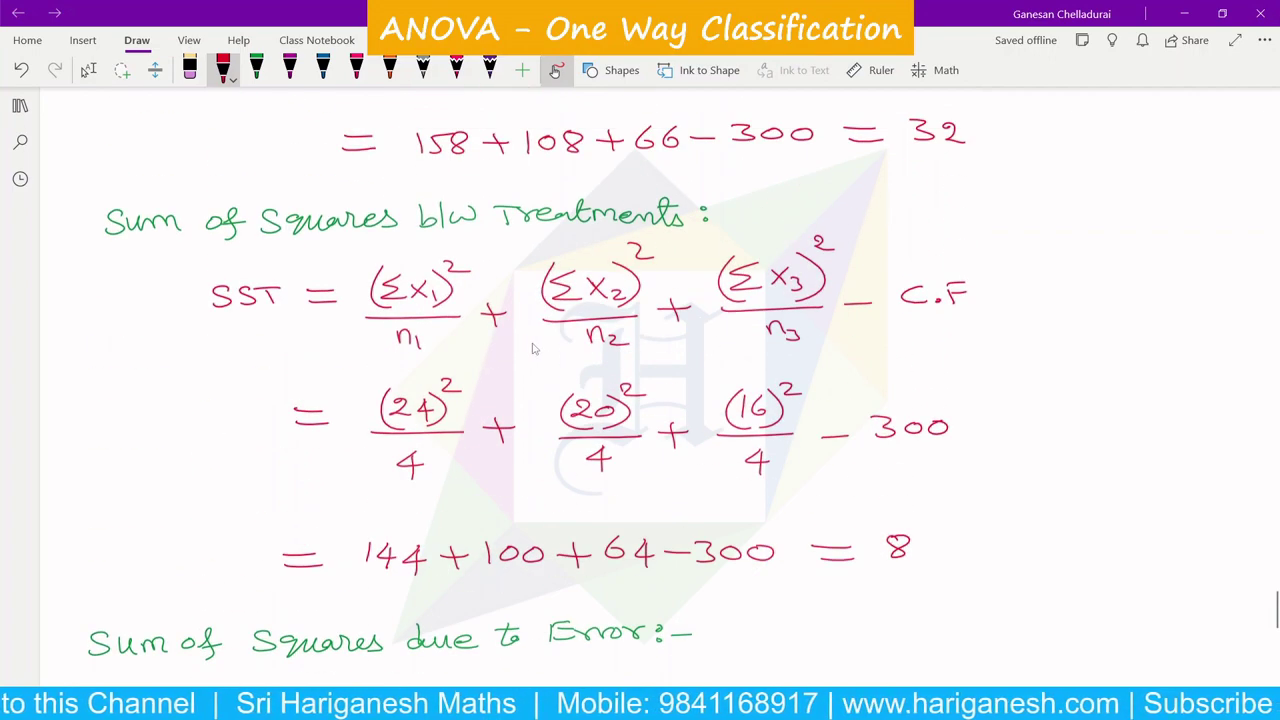
scroll(533, 348, "up", 3)
scroll(950, 371, "down", 10)
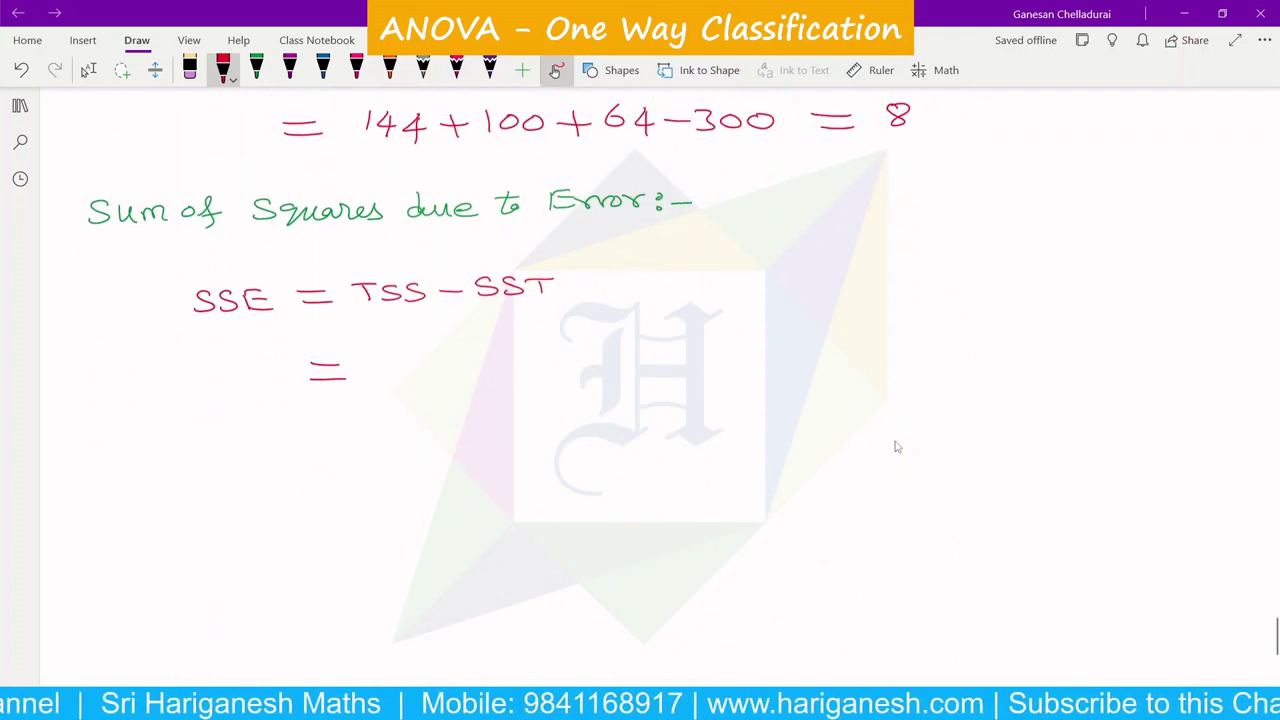
mouse_move(380, 362)
left_mouse_down()
mouse_move(402, 370)
mouse_move(382, 384)
left_mouse_up()
left_click_drag(410, 362, 432, 384)
left_click_drag(446, 372, 462, 372)
mouse_move(472, 360)
left_mouse_down()
mouse_move(484, 372)
mouse_move(612, 378)
mouse_move(644, 366)
mouse_move(642, 382)
left_mouse_up()
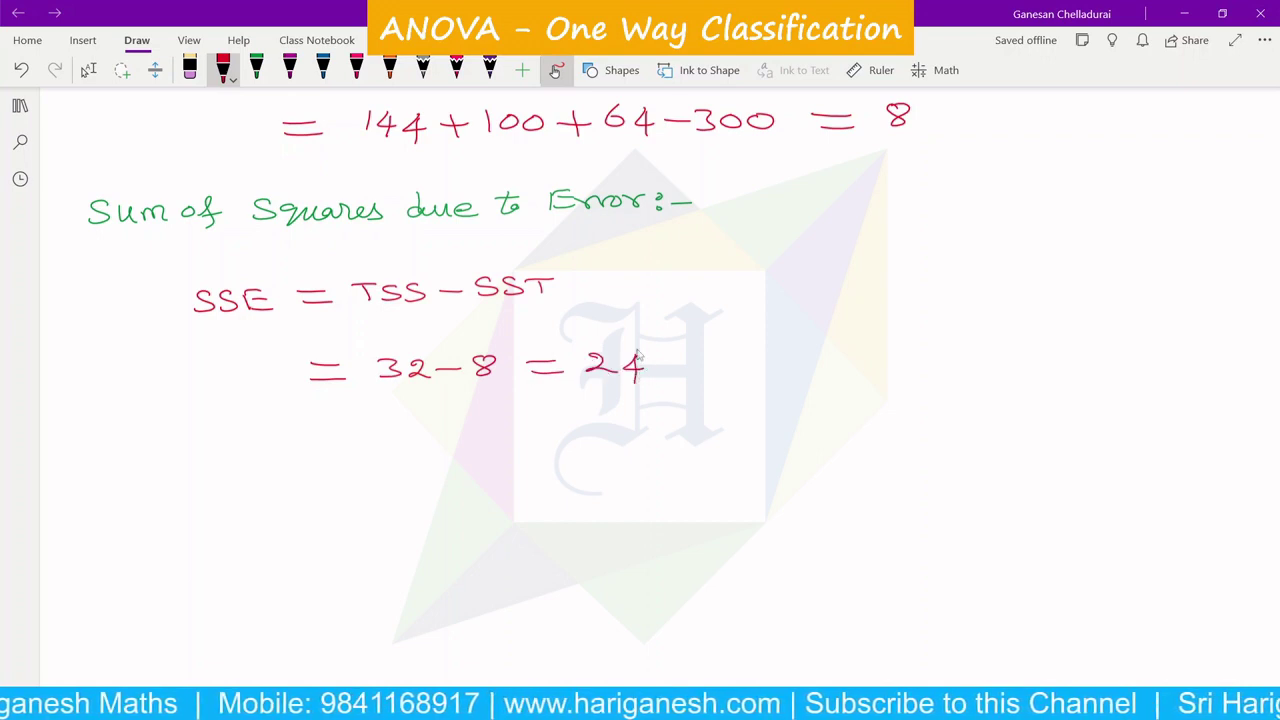